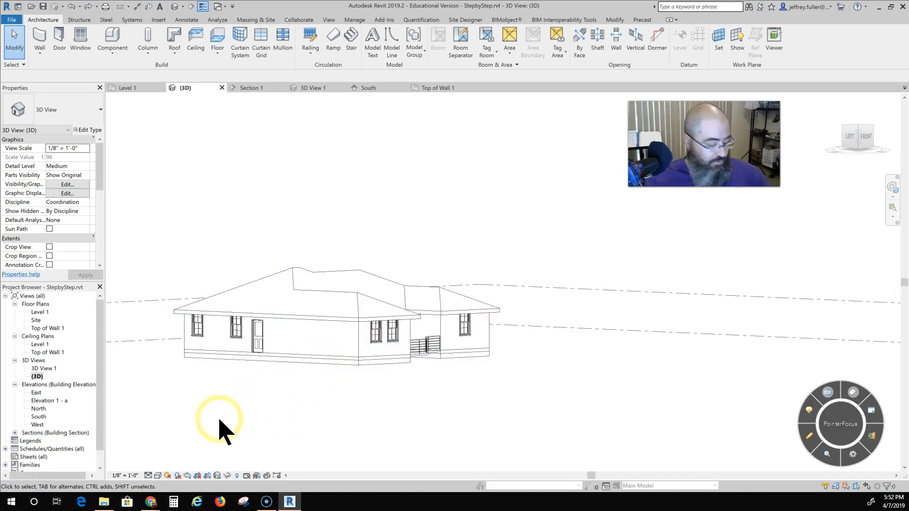
Set the 3D view's visual style to Shaded with the underside of the house in view
{"action": "middle_click_drag", "start_coordinate": [264, 437], "coordinate": [309, 288], "text": "shift"}
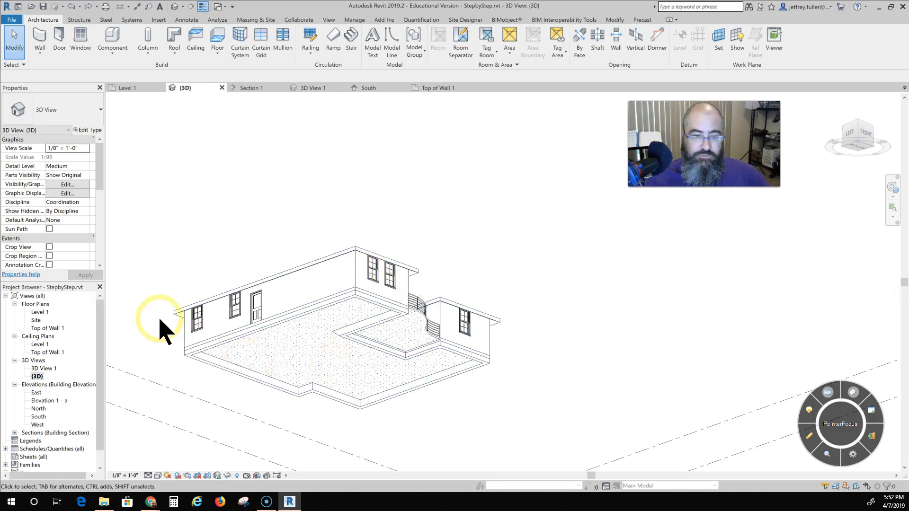
{"action": "scroll", "coordinate": [162, 327], "scroll_direction": "up", "scroll_amount": 2}
{"action": "middle_click_drag", "start_coordinate": [174, 328], "coordinate": [176, 360]}
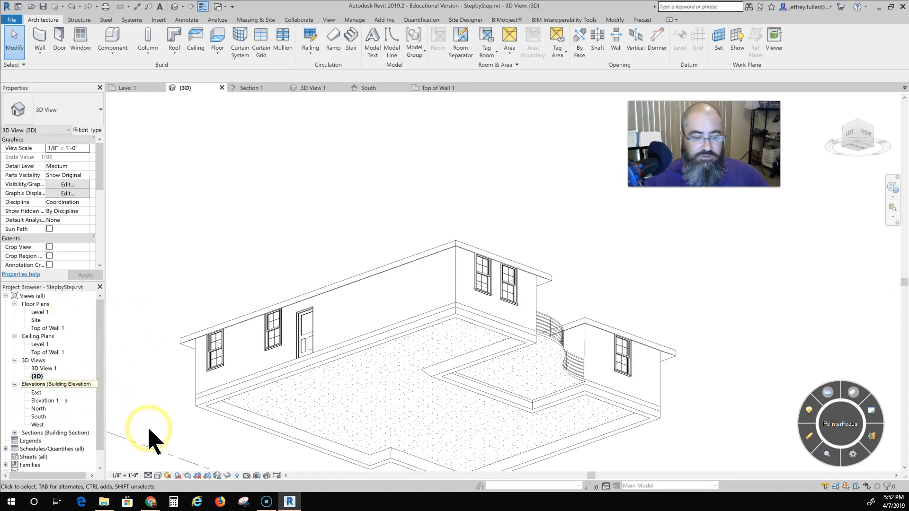
{"action": "left_click", "coordinate": [158, 475]}
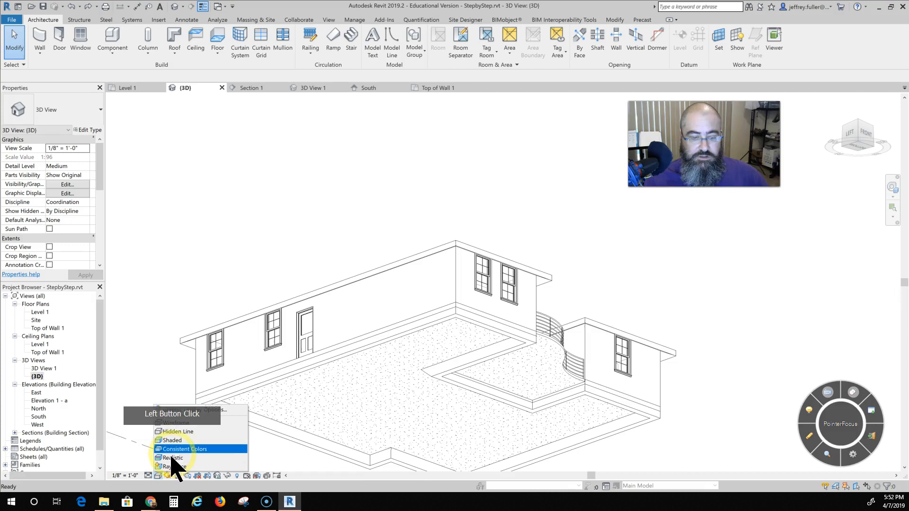
{"action": "left_click", "coordinate": [171, 440]}
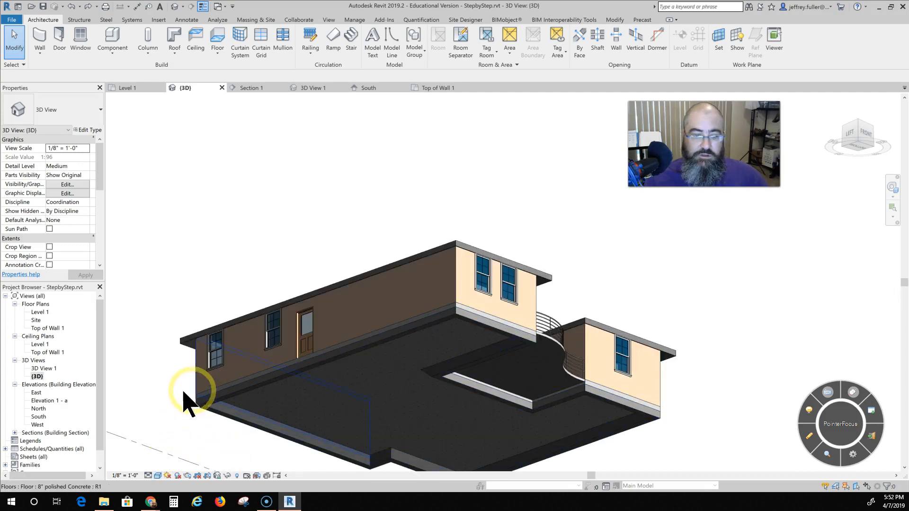
Examine the open underside of the roof overhang at the front corner beside the porch railing
{"action": "middle_click_drag", "start_coordinate": [182, 417], "coordinate": [367, 291], "text": "shift"}
{"action": "scroll", "coordinate": [464, 249], "scroll_direction": "up", "scroll_amount": 5}
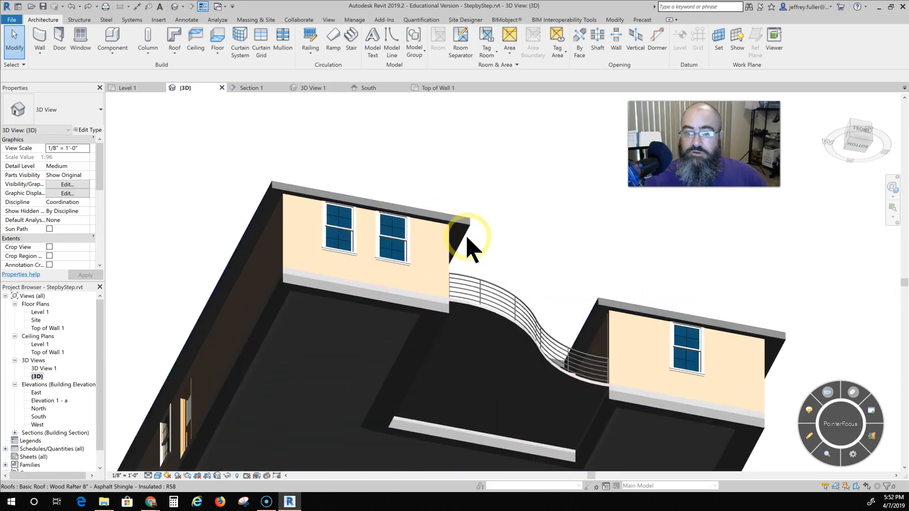
{"action": "scroll", "coordinate": [455, 239], "scroll_direction": "up", "scroll_amount": 2}
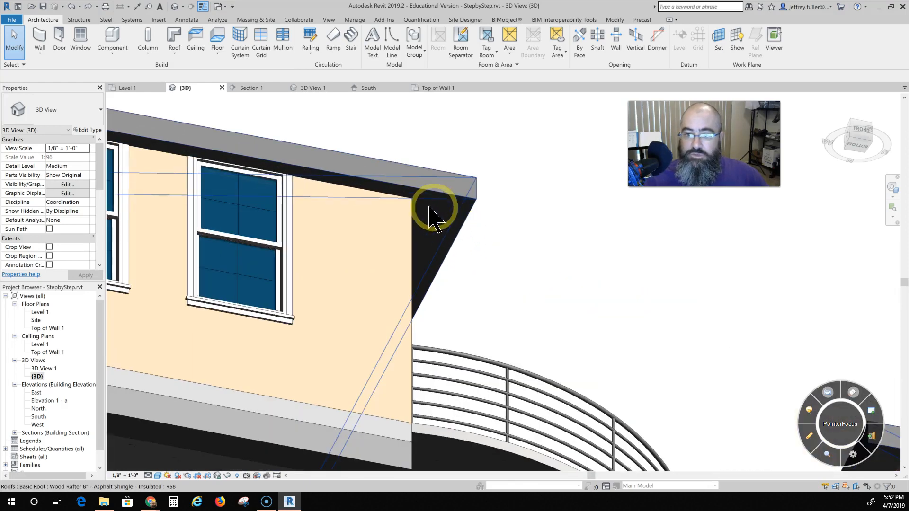
{"action": "mouse_move", "coordinate": [438, 240]}
{"action": "middle_mouse_down", "text": "shift"}
{"action": "mouse_move", "coordinate": [412, 335]}
{"action": "mouse_move", "coordinate": [357, 346]}
{"action": "mouse_move", "coordinate": [413, 235]}
{"action": "mouse_move", "coordinate": [332, 314]}
{"action": "mouse_move", "coordinate": [345, 349]}
{"action": "mouse_move", "coordinate": [357, 347]}
{"action": "mouse_move", "coordinate": [416, 193]}
{"action": "mouse_move", "coordinate": [399, 270]}
{"action": "mouse_move", "coordinate": [416, 322]}
{"action": "mouse_move", "coordinate": [424, 303]}
{"action": "middle_mouse_up", "text": "shift"}
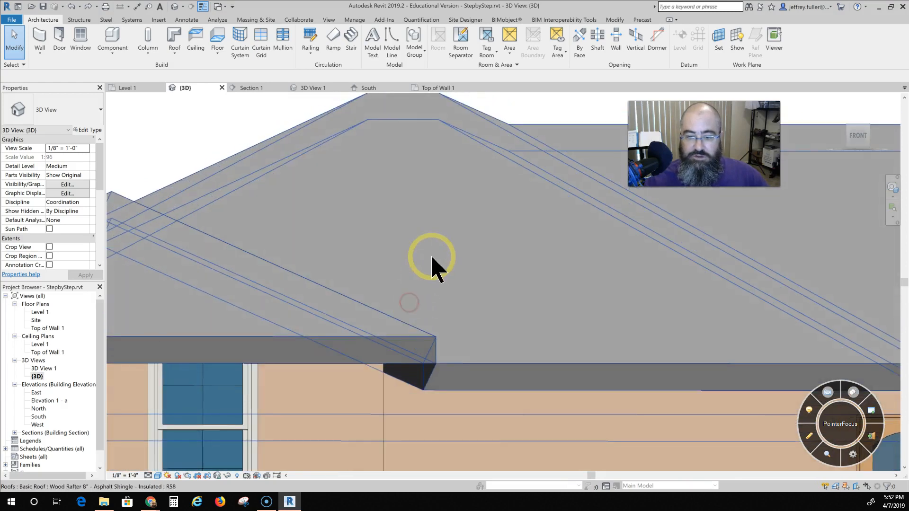
{"action": "middle_click_drag", "start_coordinate": [432, 258], "coordinate": [433, 265], "text": "shift"}
{"action": "middle_click", "coordinate": [433, 265]}
{"action": "middle_click", "coordinate": [433, 266]}
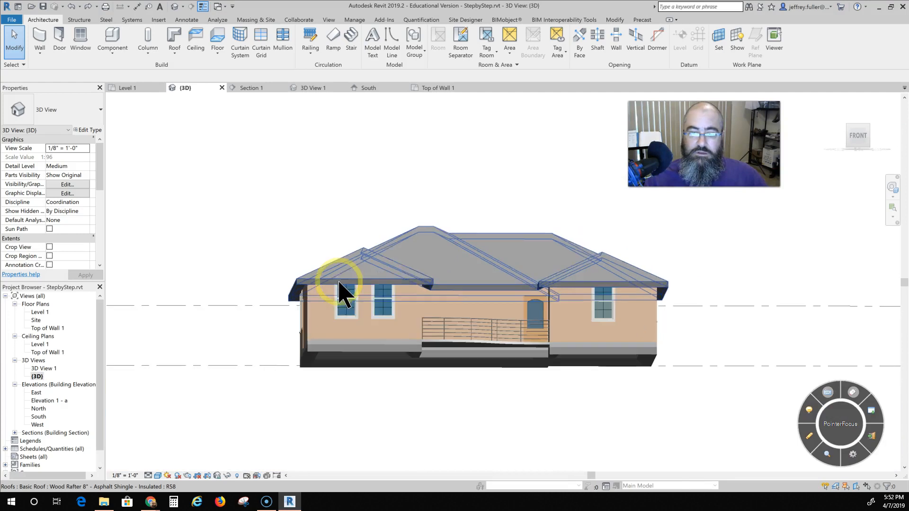
Set the 3D view's visual style to Hidden Line
{"action": "left_click", "coordinate": [158, 475]}
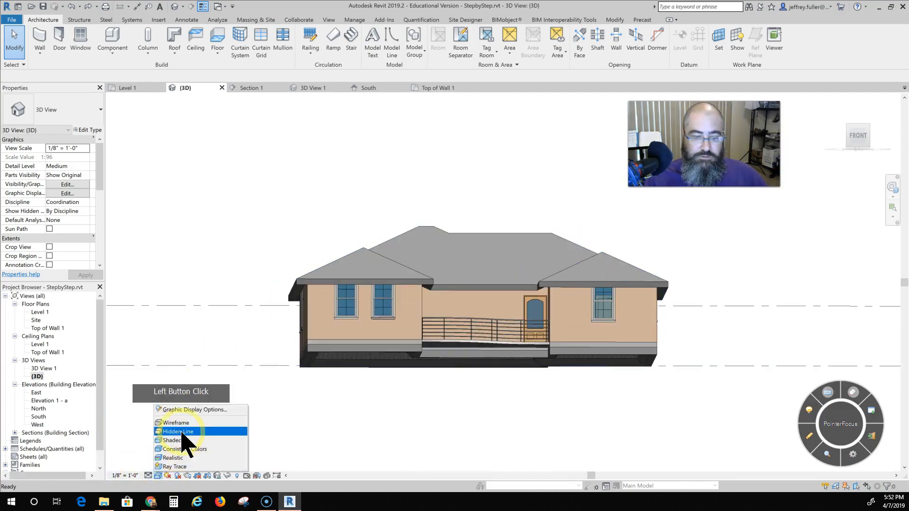
{"action": "left_click", "coordinate": [182, 433]}
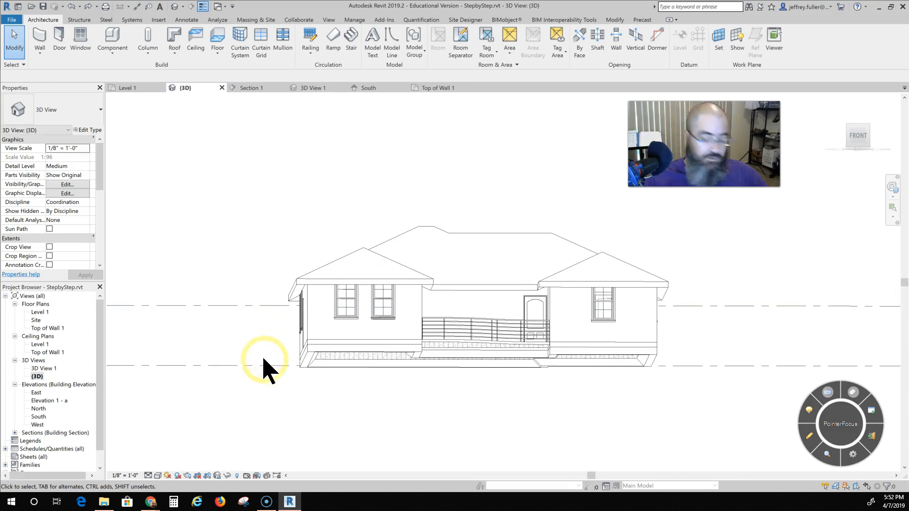
{"action": "middle_click_drag", "start_coordinate": [260, 361], "coordinate": [189, 291], "text": "shift"}
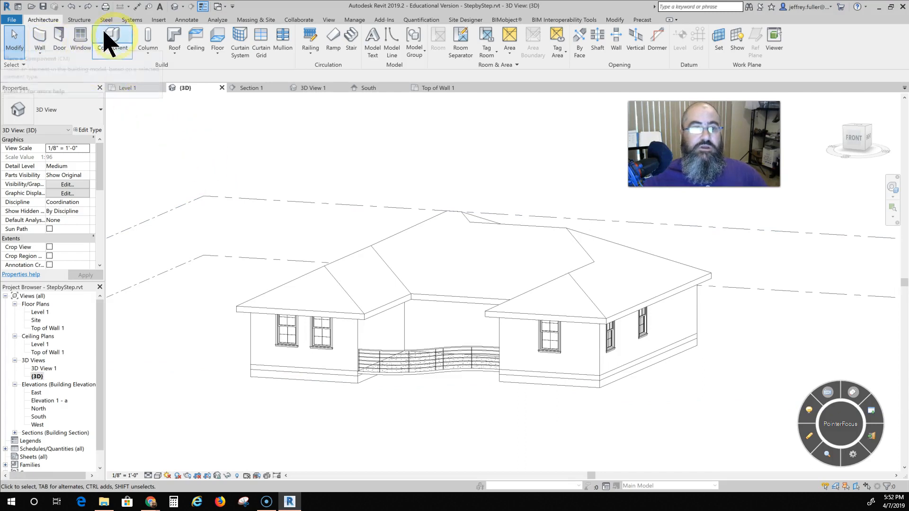
Create a Generic - 4" roof soffit on the Top of Wall 1 level, taking its boundary from the house roof
{"action": "left_click", "coordinate": [176, 53]}
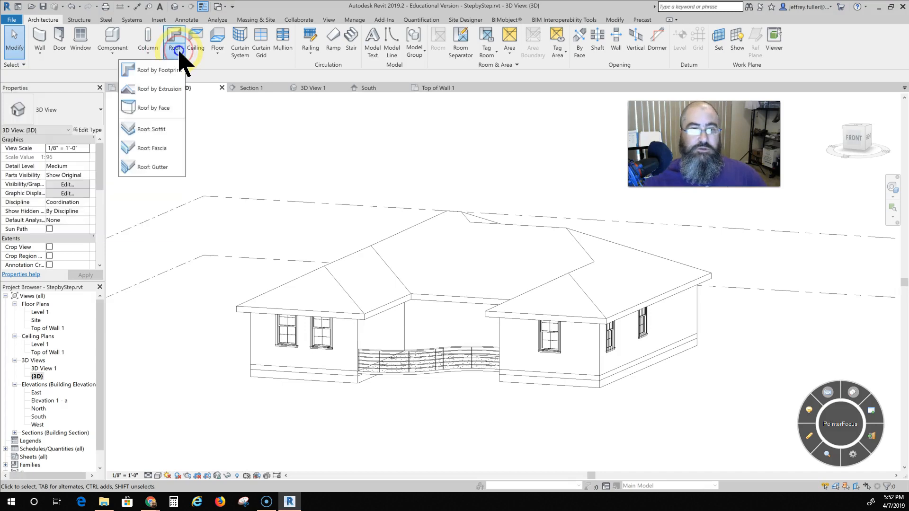
{"action": "left_click", "coordinate": [162, 127]}
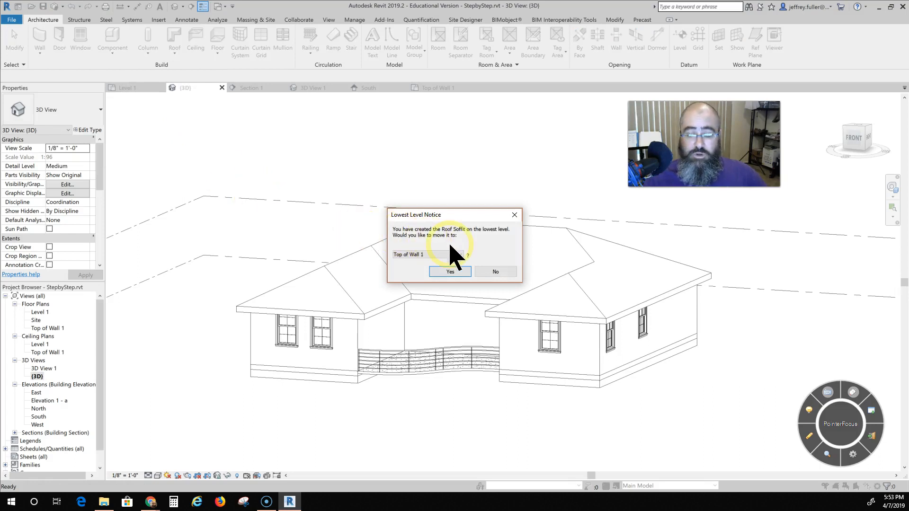
{"action": "left_click", "coordinate": [450, 273]}
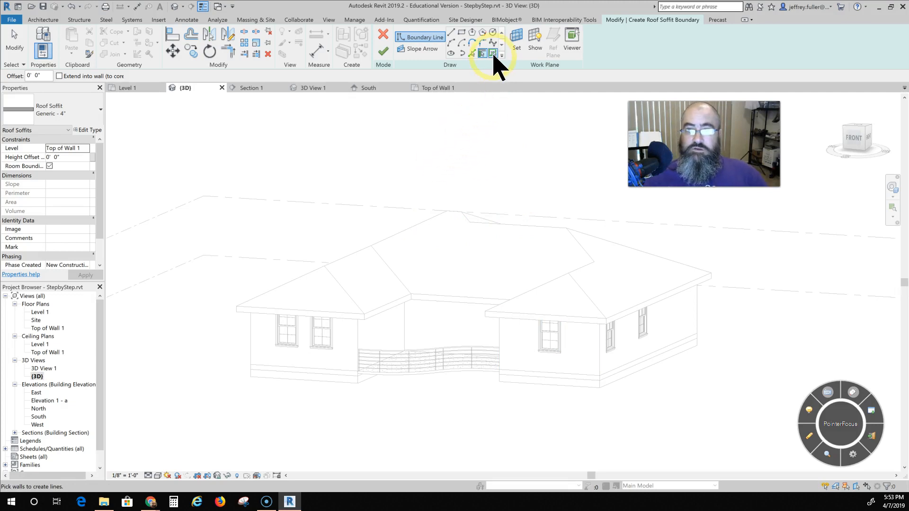
{"action": "left_click", "coordinate": [493, 54]}
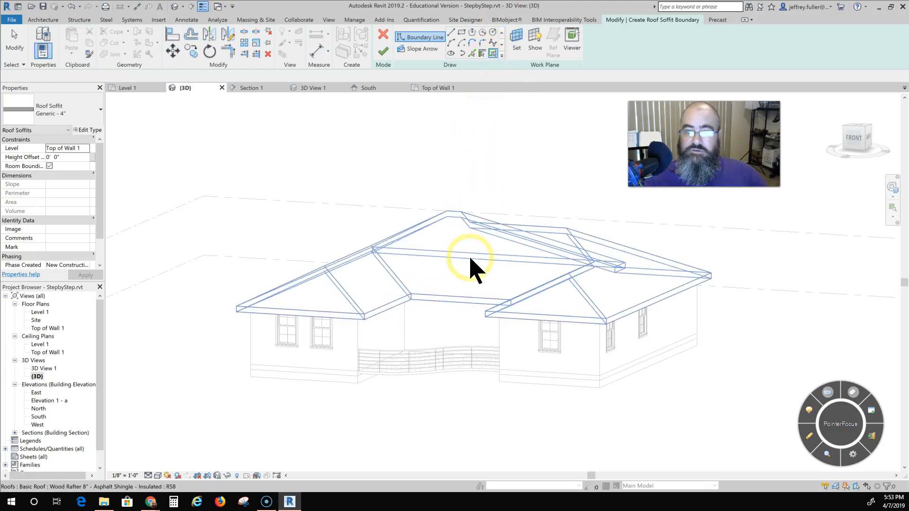
{"action": "left_click", "coordinate": [445, 256]}
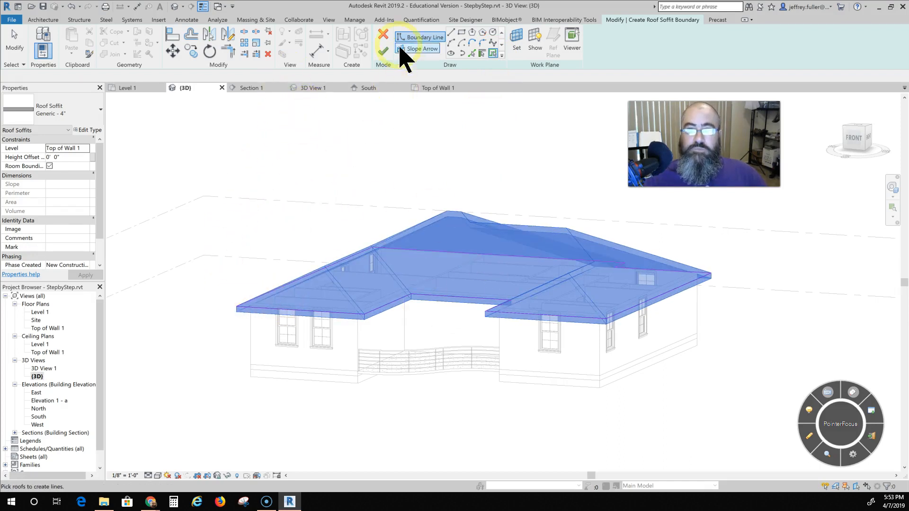
{"action": "left_click", "coordinate": [383, 50]}
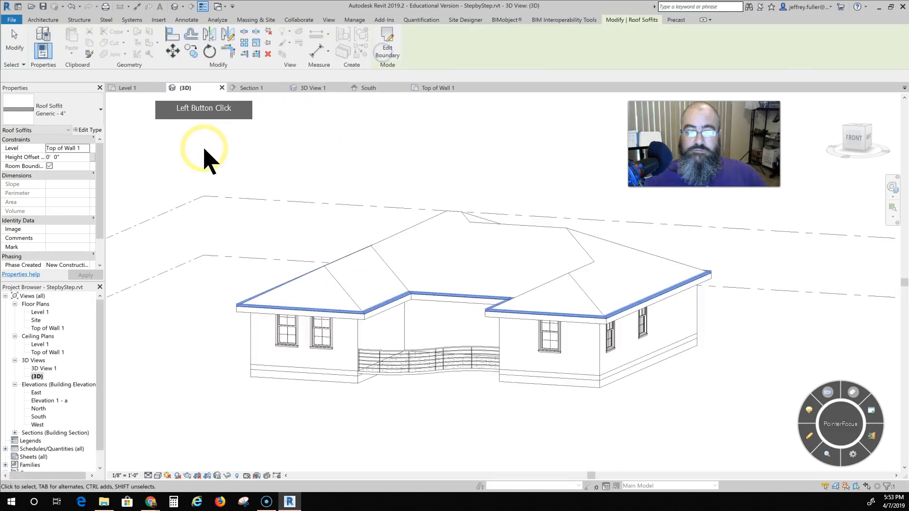
Set the base offset of the house roof to 0' 8" to raise it above the soffit
{"action": "middle_click_drag", "start_coordinate": [238, 331], "coordinate": [300, 324], "text": "shift"}
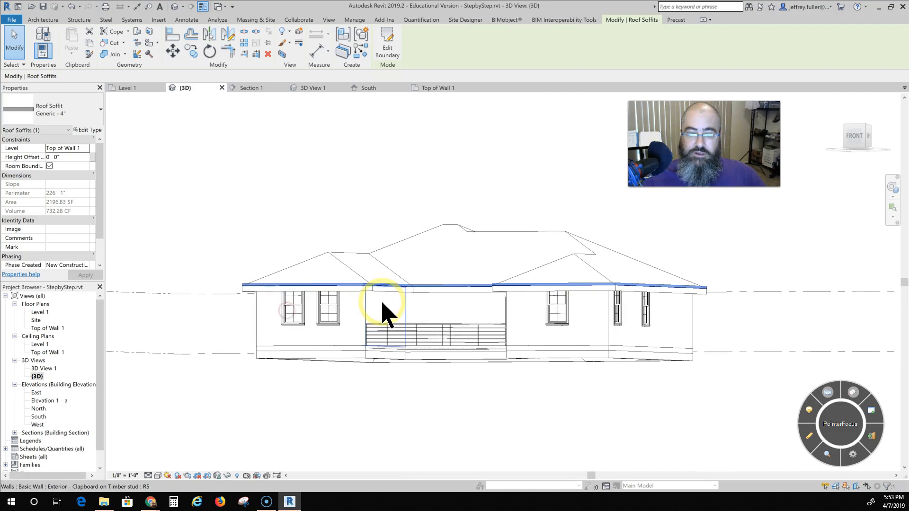
{"action": "scroll", "coordinate": [382, 315], "scroll_direction": "up", "scroll_amount": 3}
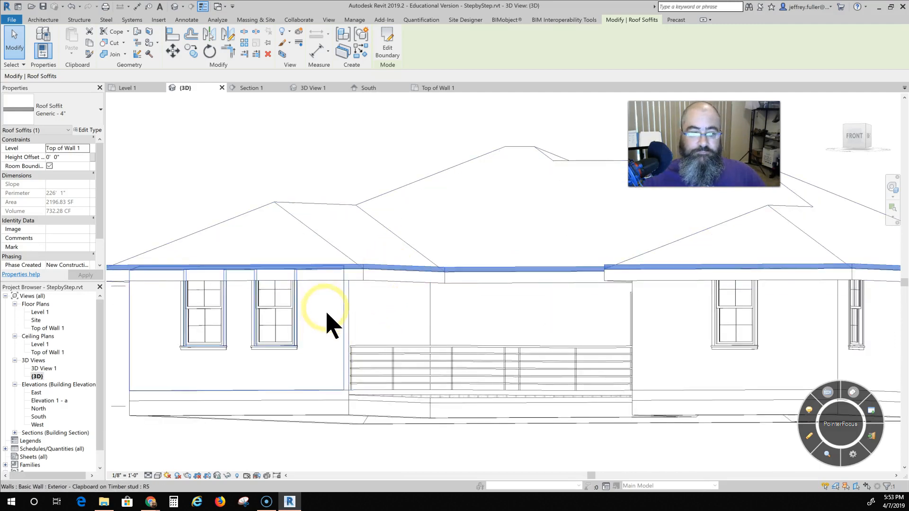
{"action": "middle_click_drag", "start_coordinate": [341, 343], "coordinate": [335, 391], "text": "shift"}
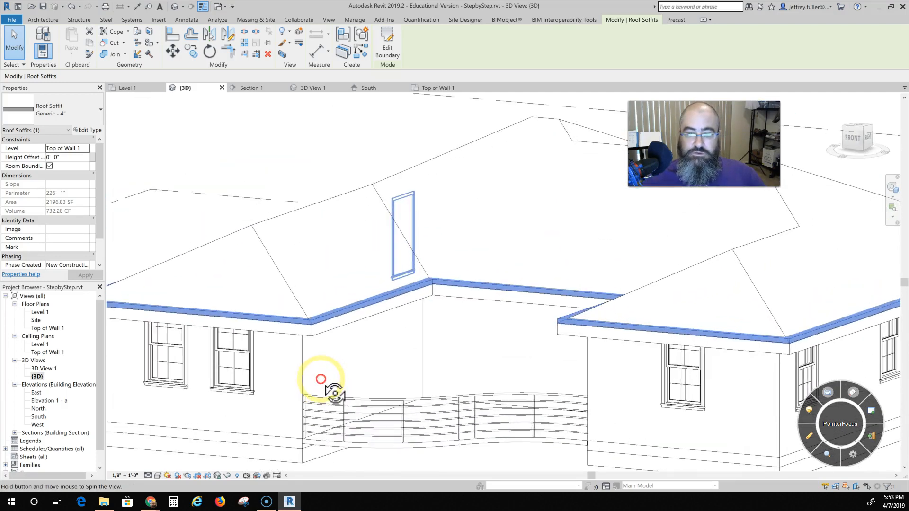
{"action": "middle_click_drag", "start_coordinate": [413, 382], "coordinate": [469, 333]}
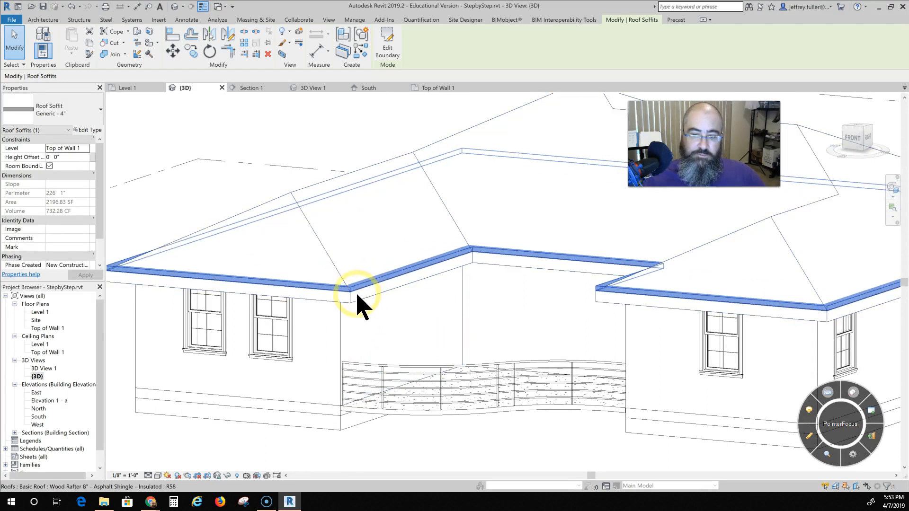
{"action": "left_click", "coordinate": [492, 176]}
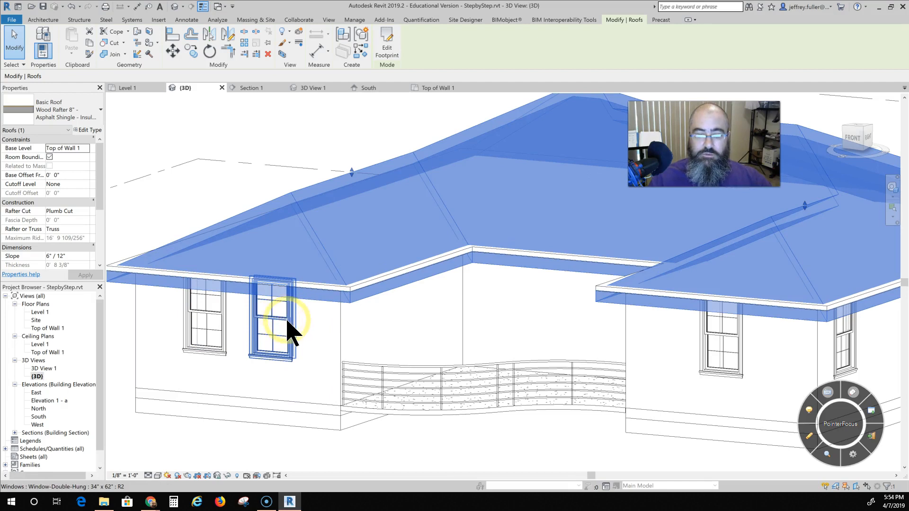
{"action": "middle_click_drag", "start_coordinate": [300, 355], "coordinate": [367, 242], "text": "shift"}
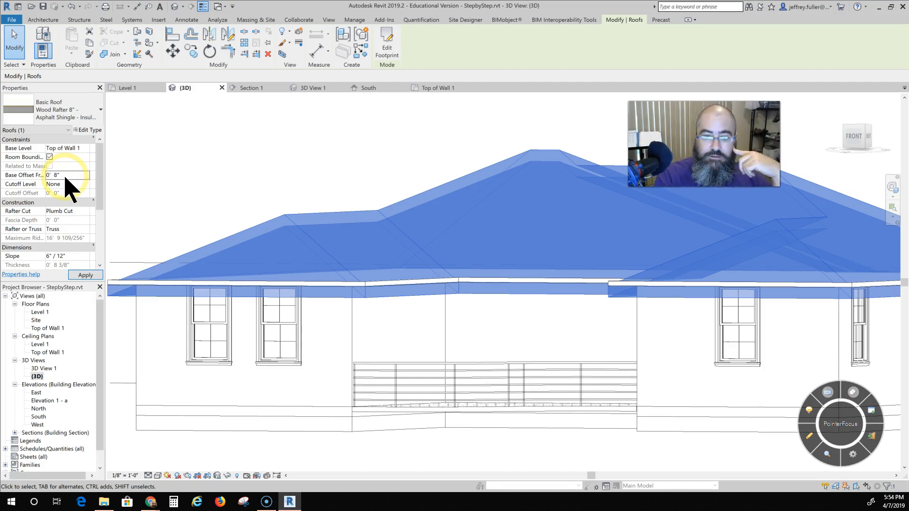
{"action": "left_click", "coordinate": [80, 275]}
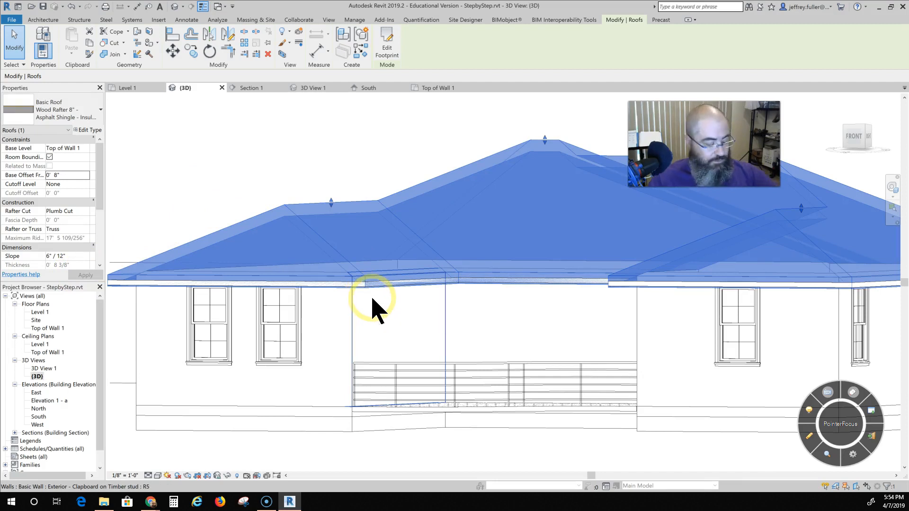
{"action": "mouse_move", "coordinate": [356, 304]}
{"action": "middle_mouse_down", "text": "shift"}
{"action": "mouse_move", "coordinate": [357, 248]}
{"action": "mouse_move", "coordinate": [355, 307]}
{"action": "middle_mouse_up", "text": "shift"}
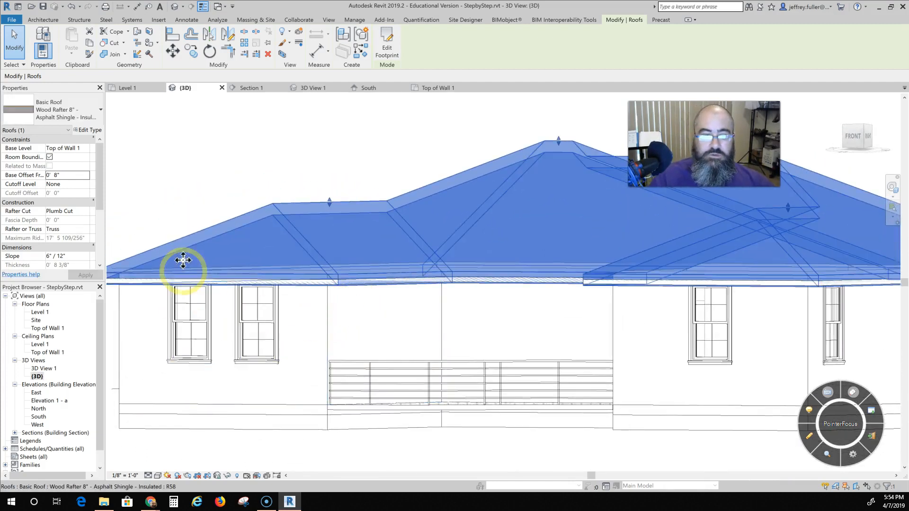
{"action": "left_click", "coordinate": [187, 221]}
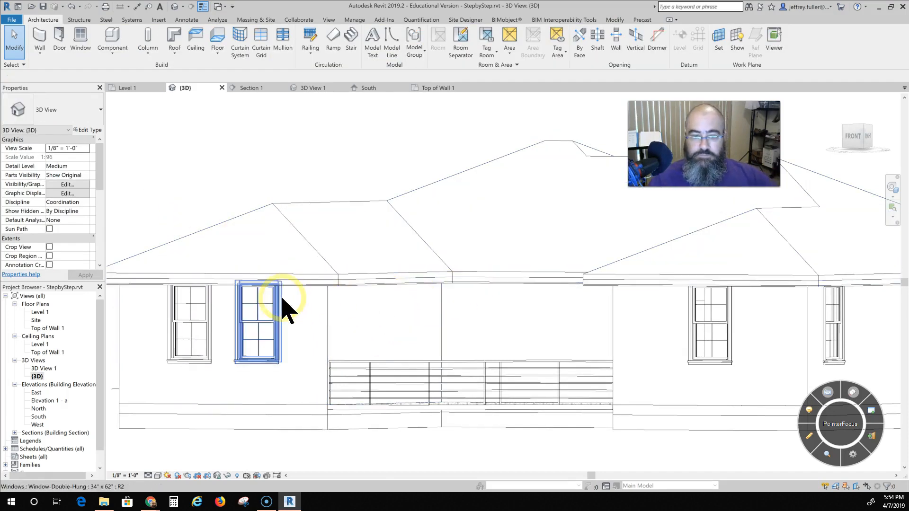
Select the soffit and examine how it sits under the roof edge from the front, side and below
{"action": "left_click", "coordinate": [303, 284]}
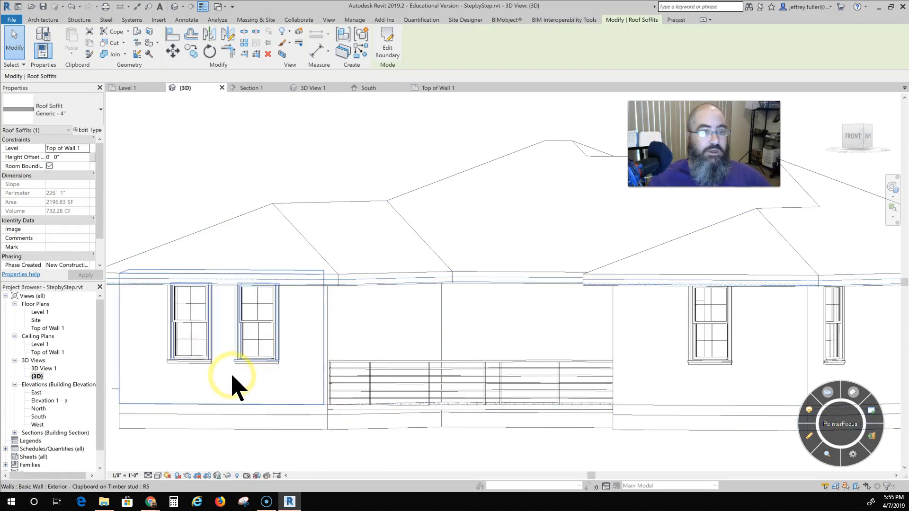
{"action": "middle_click_drag", "start_coordinate": [308, 325], "coordinate": [270, 335], "text": "shift"}
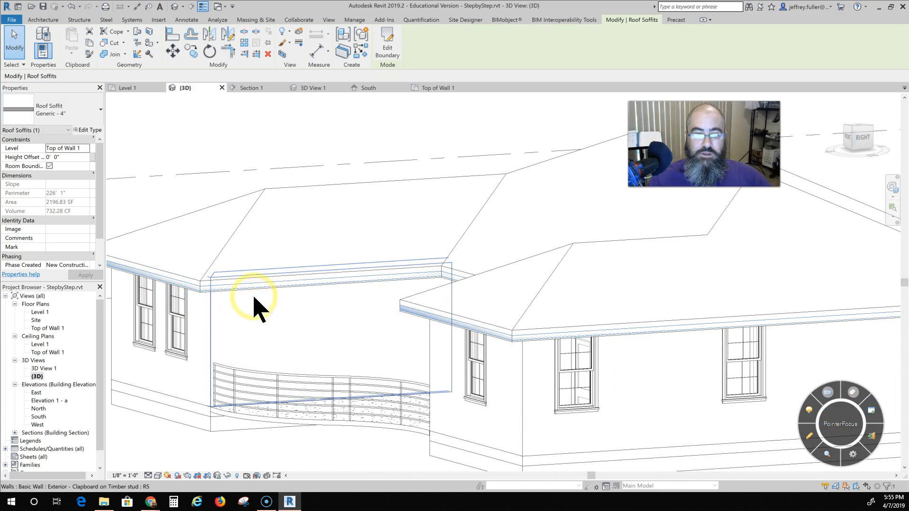
{"action": "scroll", "coordinate": [245, 290], "scroll_direction": "up", "scroll_amount": 6}
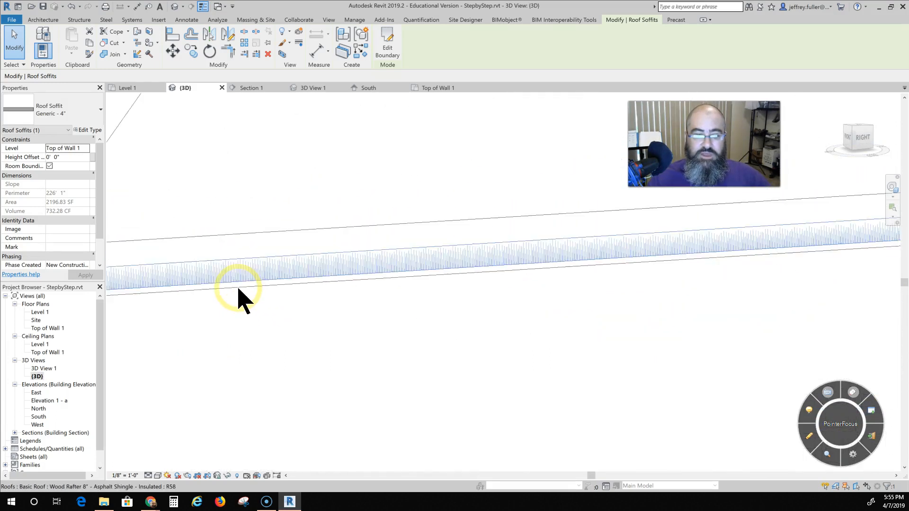
{"action": "scroll", "coordinate": [238, 314], "scroll_direction": "down", "scroll_amount": 4}
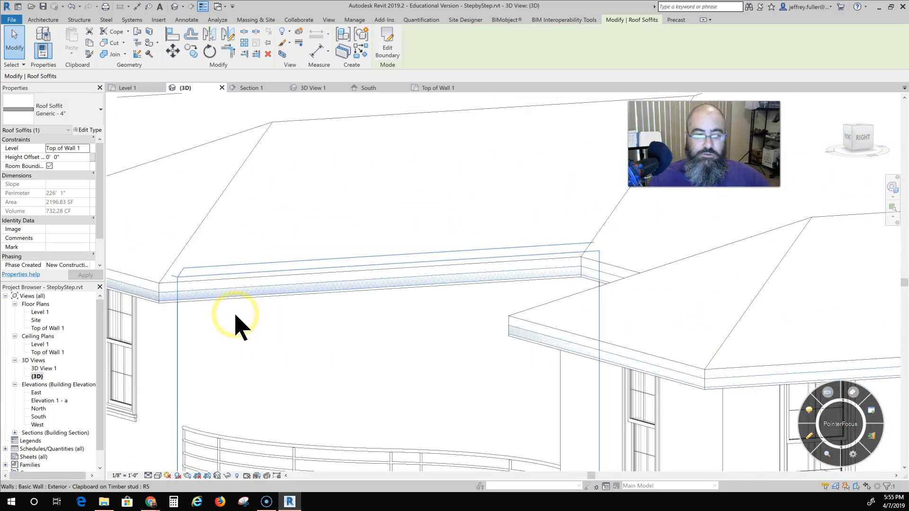
{"action": "middle_click_drag", "start_coordinate": [213, 376], "coordinate": [237, 228], "text": "shift"}
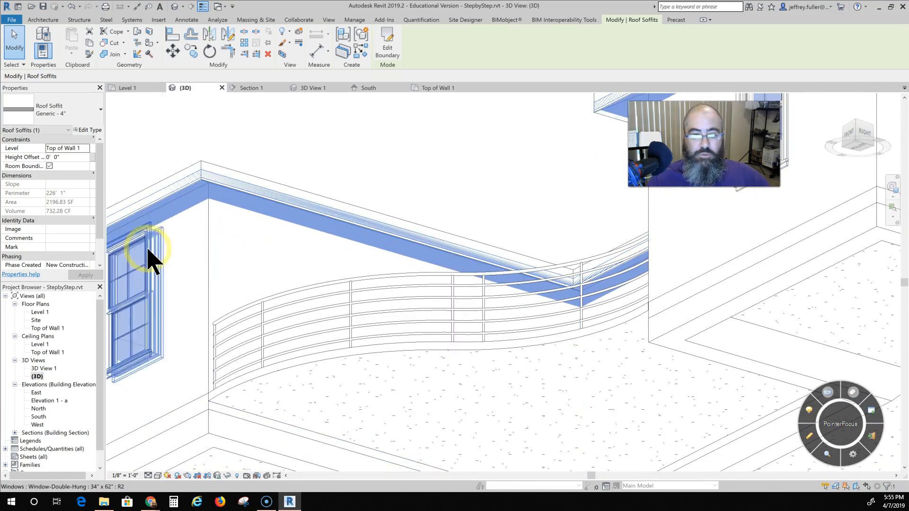
{"action": "scroll", "coordinate": [267, 271], "scroll_direction": "down", "scroll_amount": 3}
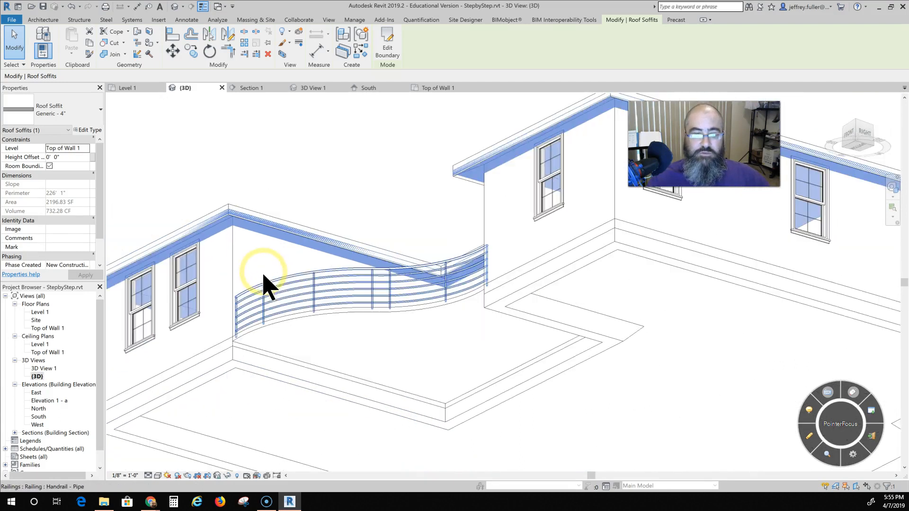
{"action": "middle_click_drag", "start_coordinate": [224, 291], "coordinate": [242, 402], "text": "shift"}
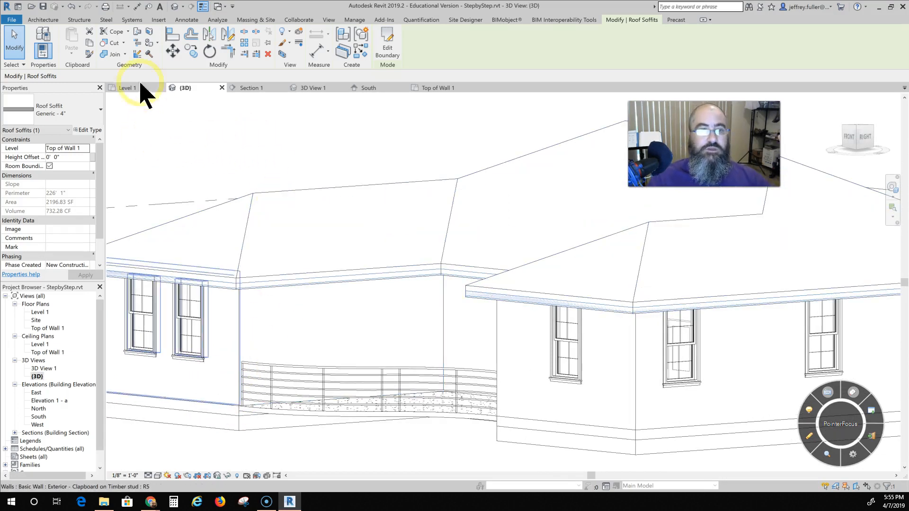
{"action": "left_click", "coordinate": [43, 20]}
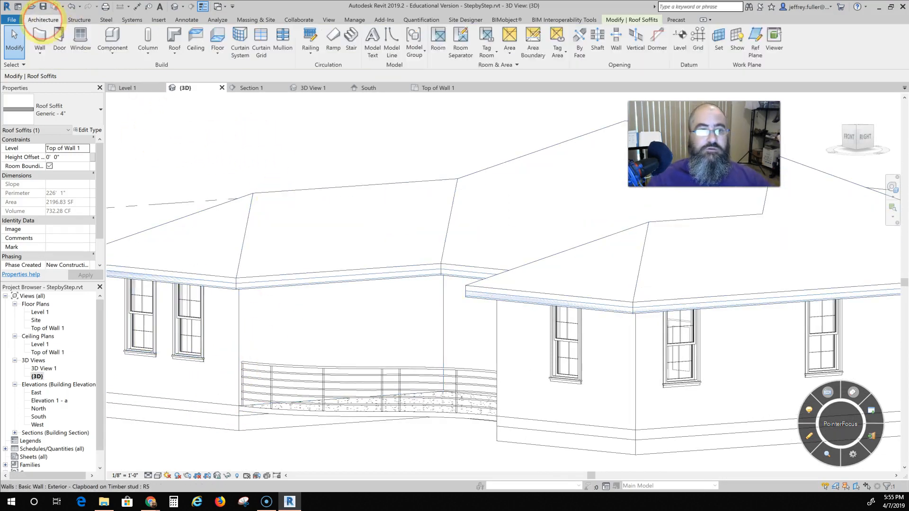
{"action": "left_click", "coordinate": [187, 142]}
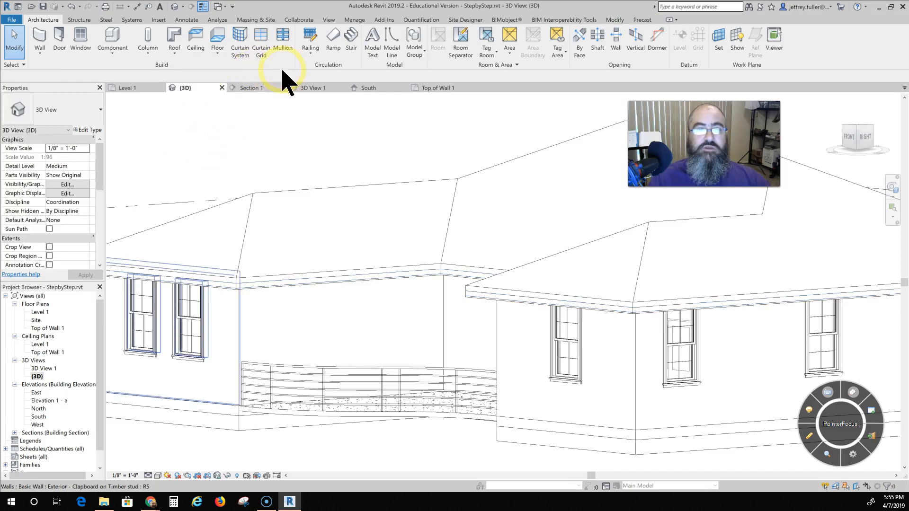
Place Fascia-Flat 1x12 fascia along the left wing's front roof edge and the adjoining left side edge
{"action": "left_click", "coordinate": [174, 54]}
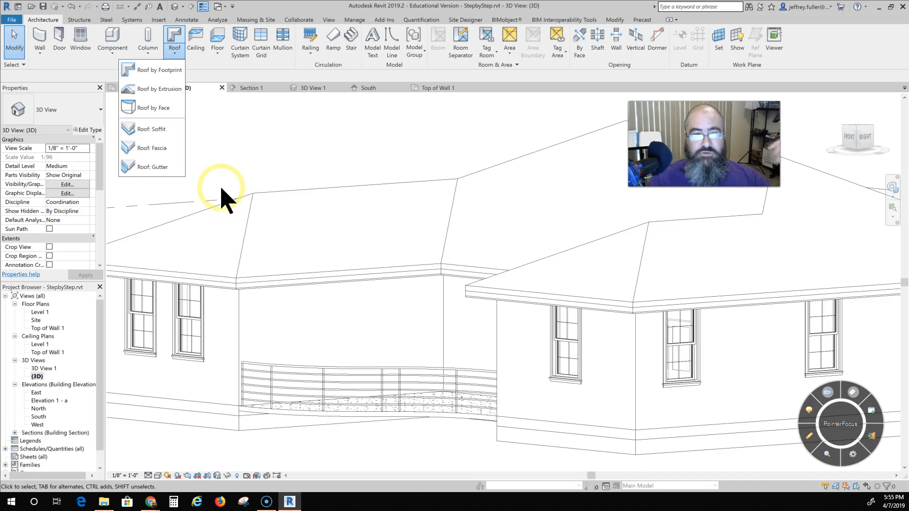
{"action": "left_click", "coordinate": [159, 150]}
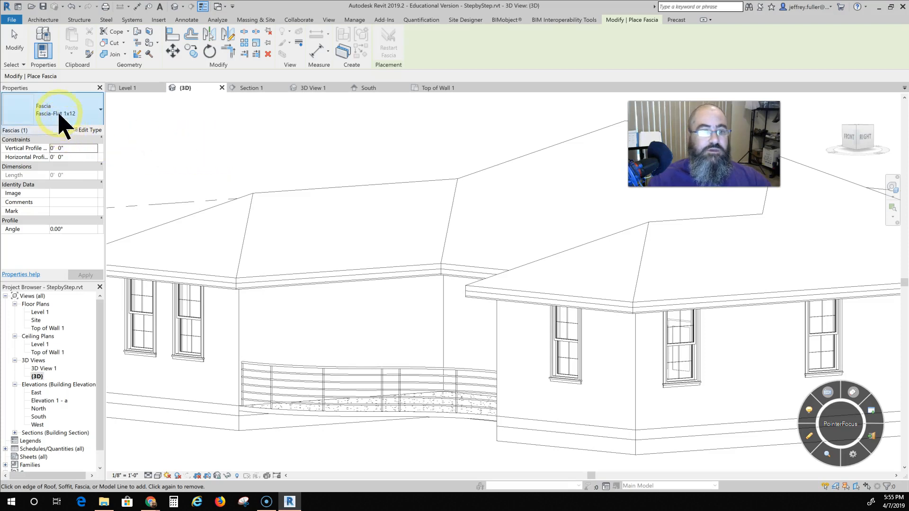
{"action": "left_click", "coordinate": [89, 112]}
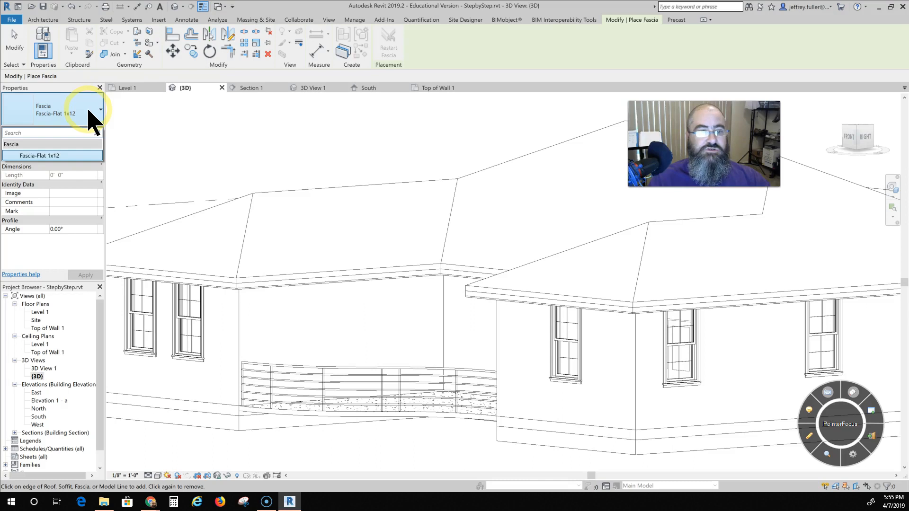
{"action": "left_click", "coordinate": [95, 114]}
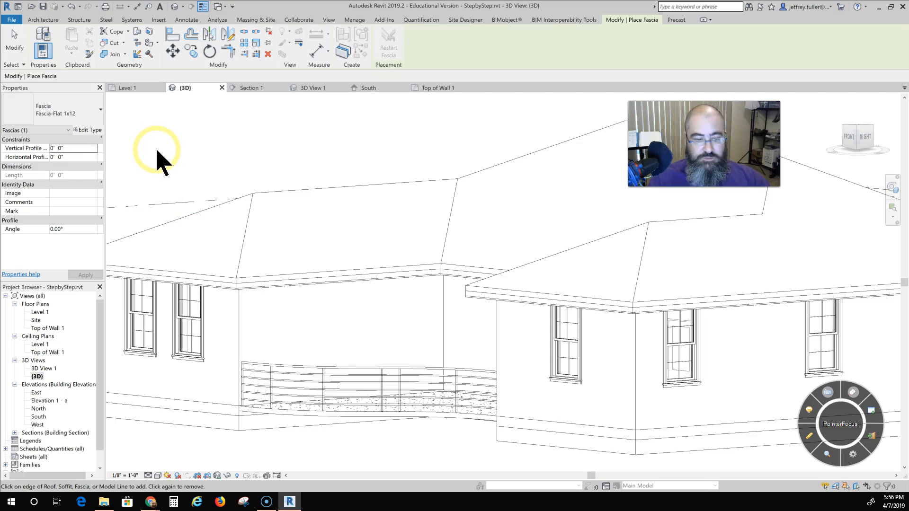
{"action": "left_click", "coordinate": [196, 275]}
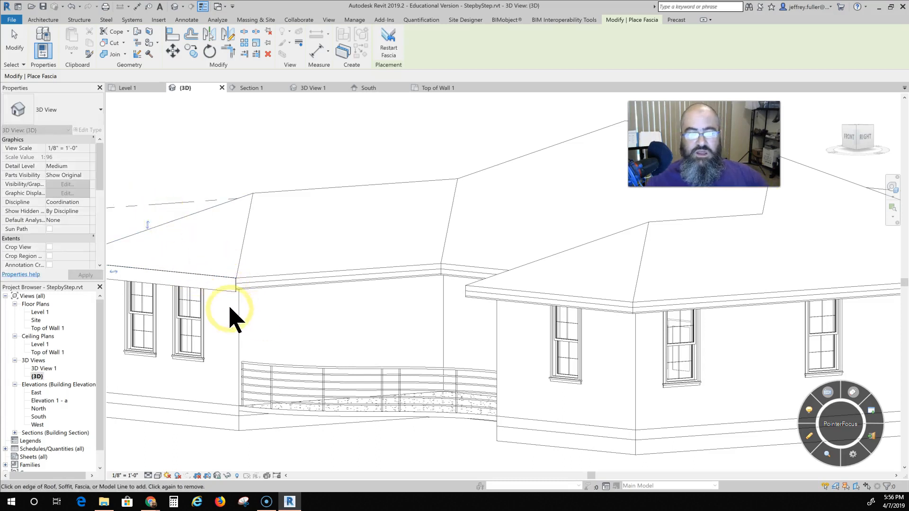
{"action": "middle_click_drag", "start_coordinate": [180, 331], "coordinate": [541, 322], "text": "shift"}
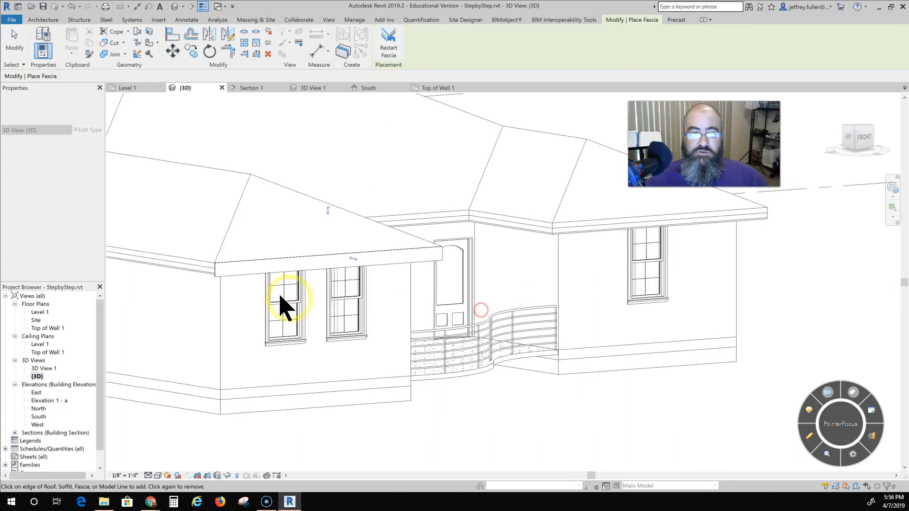
{"action": "left_click", "coordinate": [205, 261]}
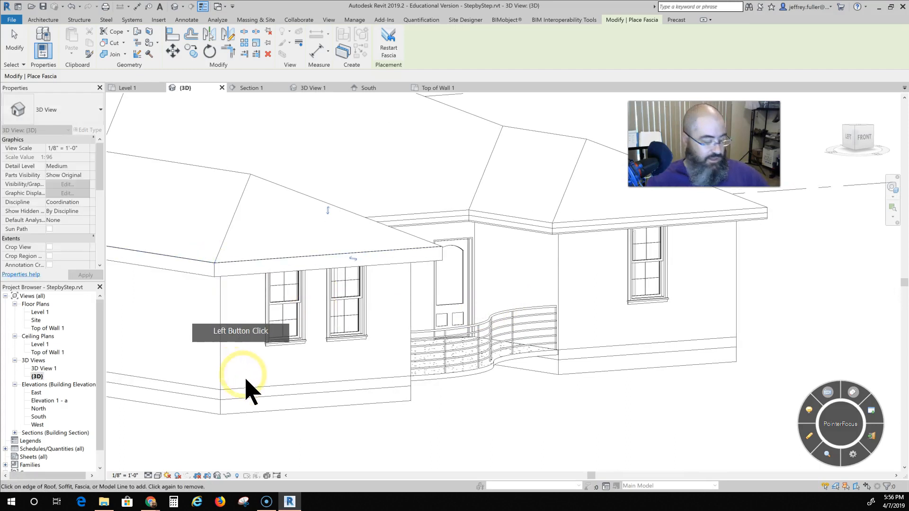
Continue the fascia around the roof's back edges, the short jog between them, the right side and the right wing's front
{"action": "middle_click_drag", "start_coordinate": [283, 392], "coordinate": [605, 370], "text": "shift"}
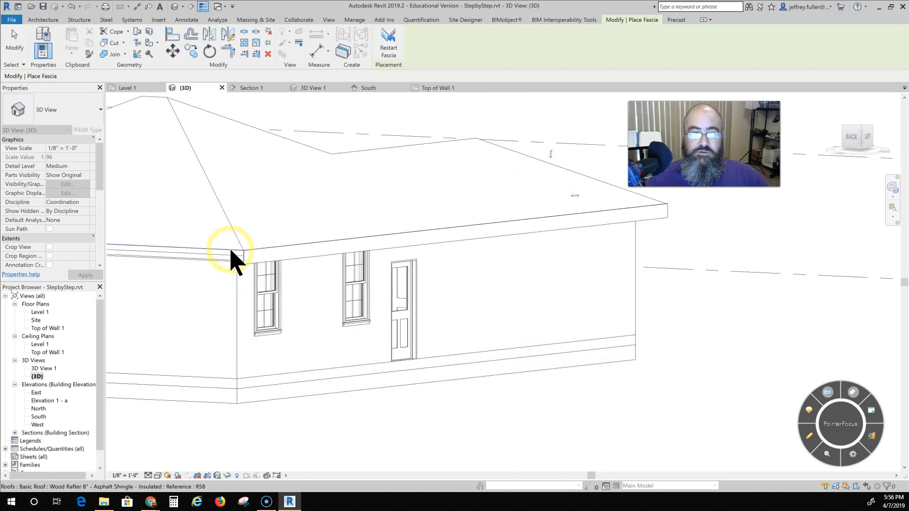
{"action": "left_click", "coordinate": [230, 251]}
{"action": "middle_click_drag", "start_coordinate": [251, 373], "coordinate": [544, 375]}
{"action": "middle_click_drag", "start_coordinate": [296, 363], "coordinate": [228, 376]}
{"action": "scroll", "coordinate": [219, 345], "scroll_direction": "down", "scroll_amount": 3}
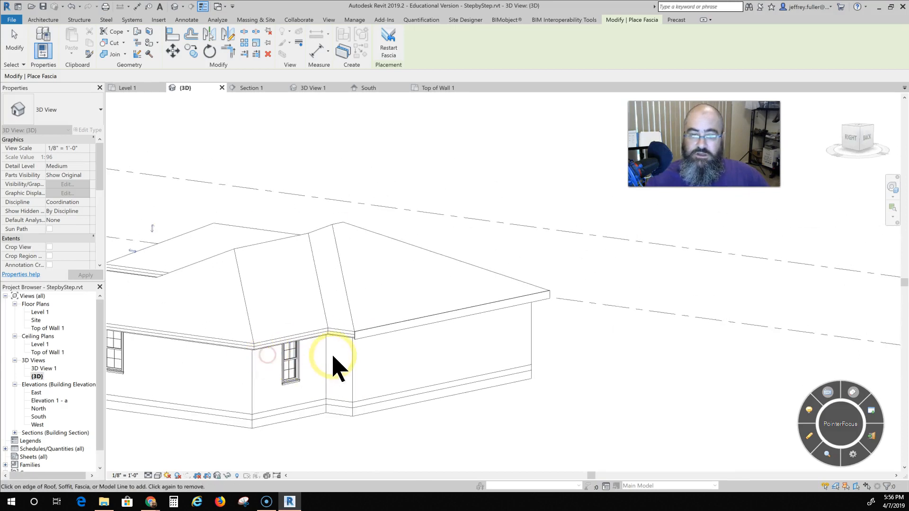
{"action": "scroll", "coordinate": [334, 367], "scroll_direction": "up", "scroll_amount": 3}
{"action": "left_click", "coordinate": [346, 313]}
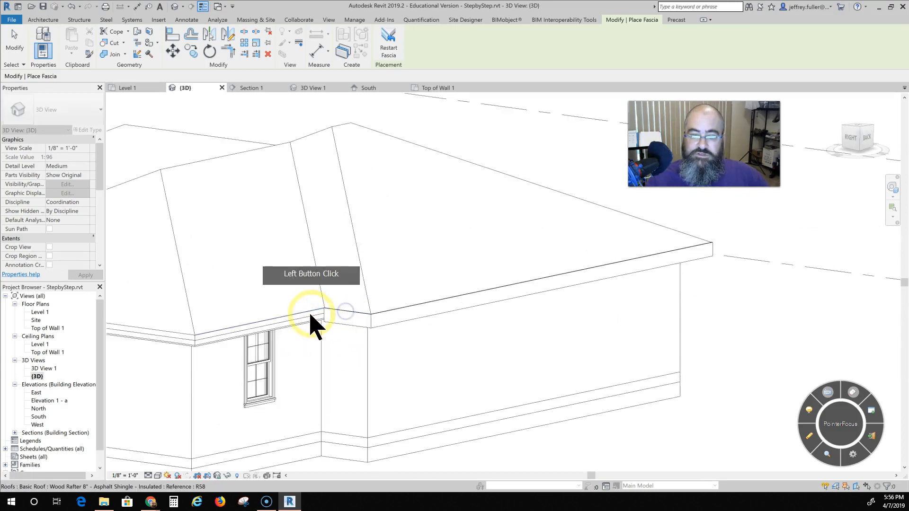
{"action": "middle_click_drag", "start_coordinate": [178, 370], "coordinate": [511, 386]}
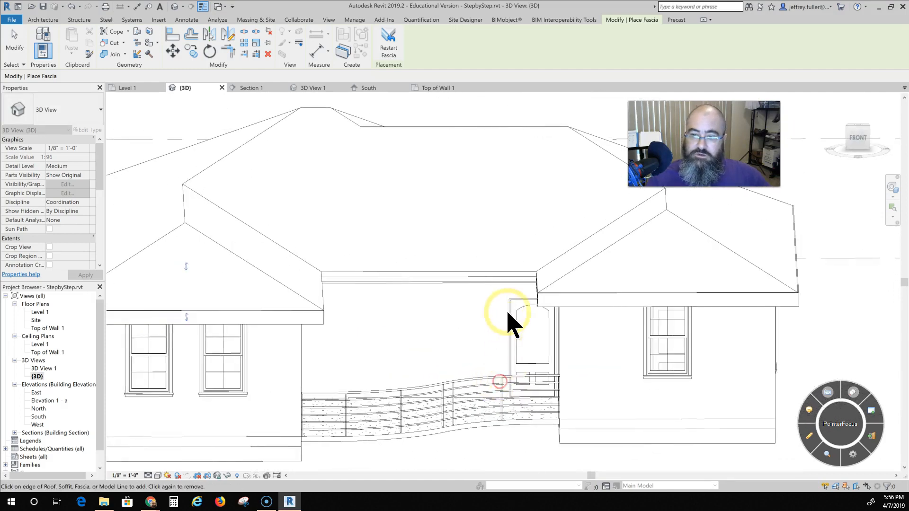
Add fascia to the recessed front roof edge and the inner side edges of both front wings, and finish the placement
{"action": "left_click", "coordinate": [539, 283]}
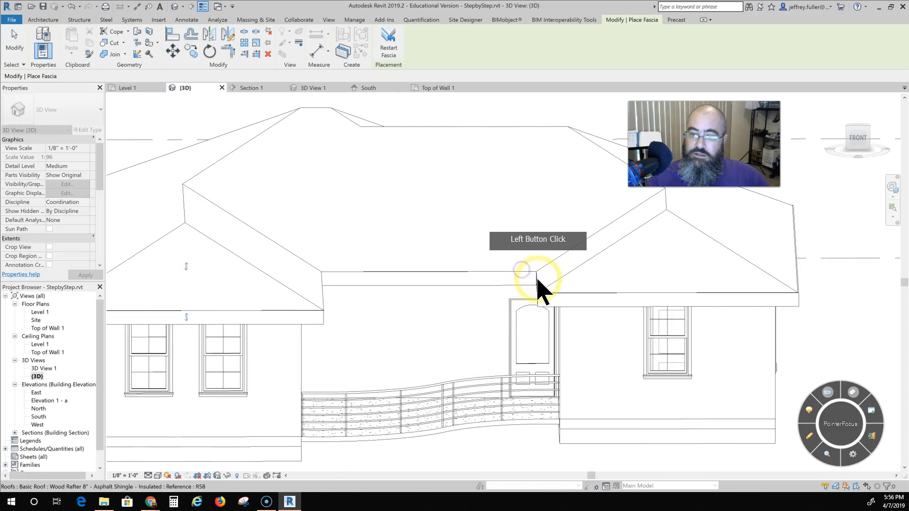
{"action": "middle_click_drag", "start_coordinate": [539, 283], "coordinate": [583, 280], "text": "shift"}
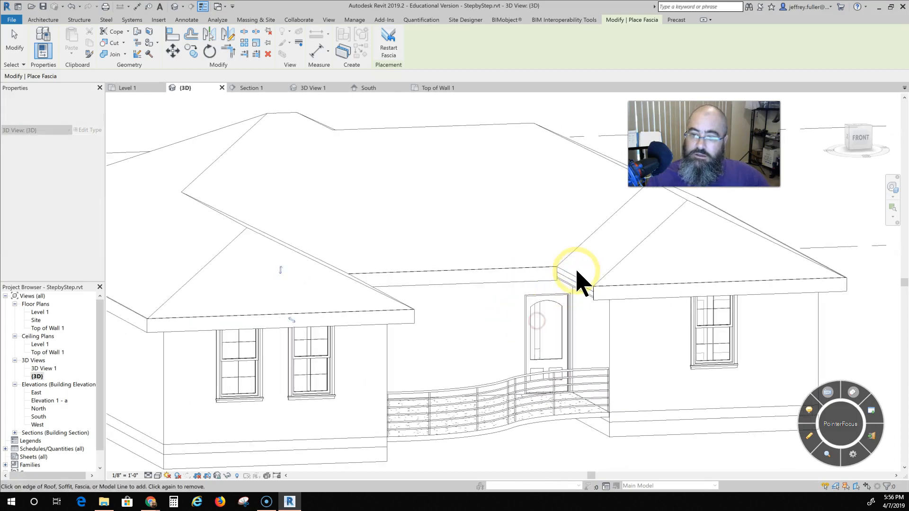
{"action": "left_click", "coordinate": [575, 279]}
{"action": "middle_click_drag", "start_coordinate": [487, 348], "coordinate": [426, 359], "text": "shift"}
{"action": "left_click", "coordinate": [266, 267]}
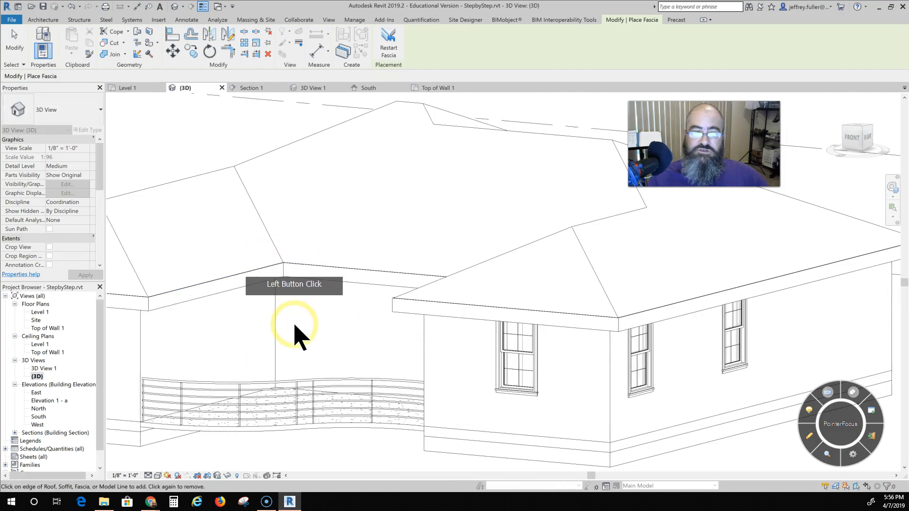
{"action": "scroll", "coordinate": [295, 327], "scroll_direction": "down", "scroll_amount": 2}
{"action": "middle_click_drag", "start_coordinate": [312, 364], "coordinate": [401, 372]}
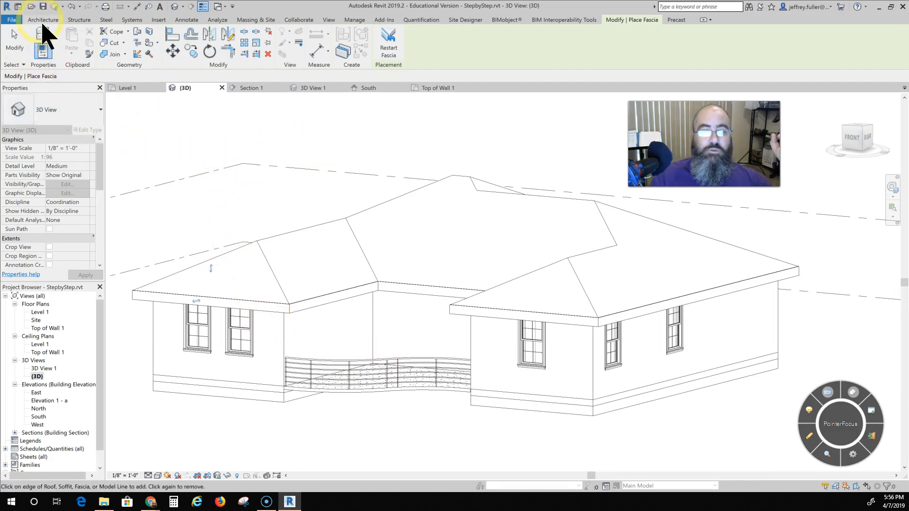
{"action": "left_click", "coordinate": [43, 20]}
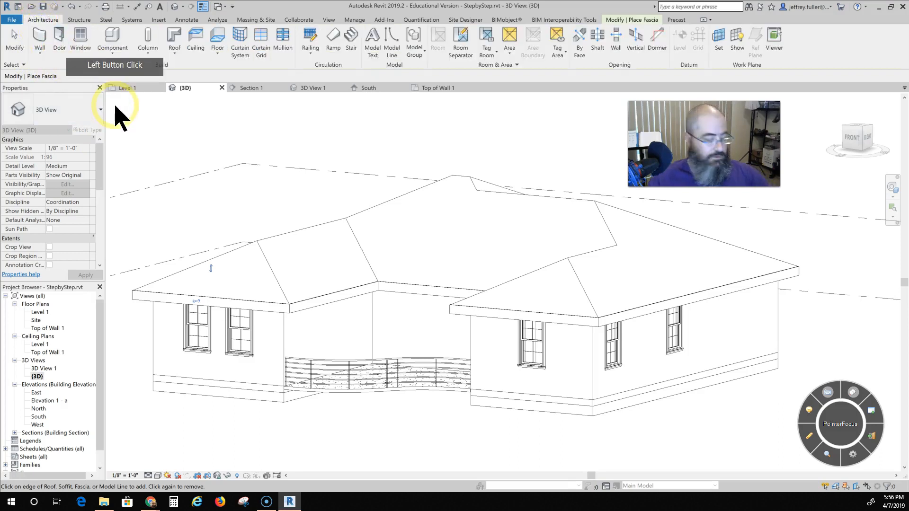
{"action": "key", "text": "Escape"}
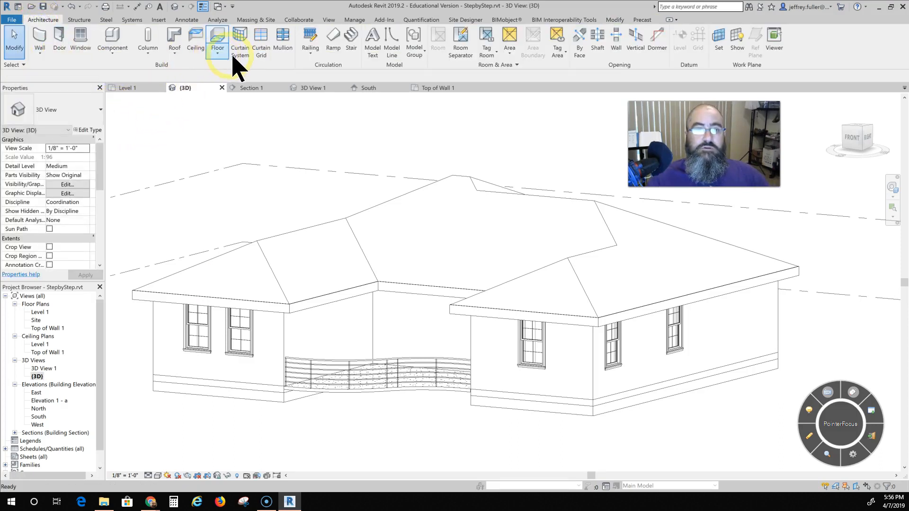
Try a Gutter - Bevel 5" x 5" along the underside of the recessed front fascia and delete it
{"action": "left_click", "coordinate": [176, 53]}
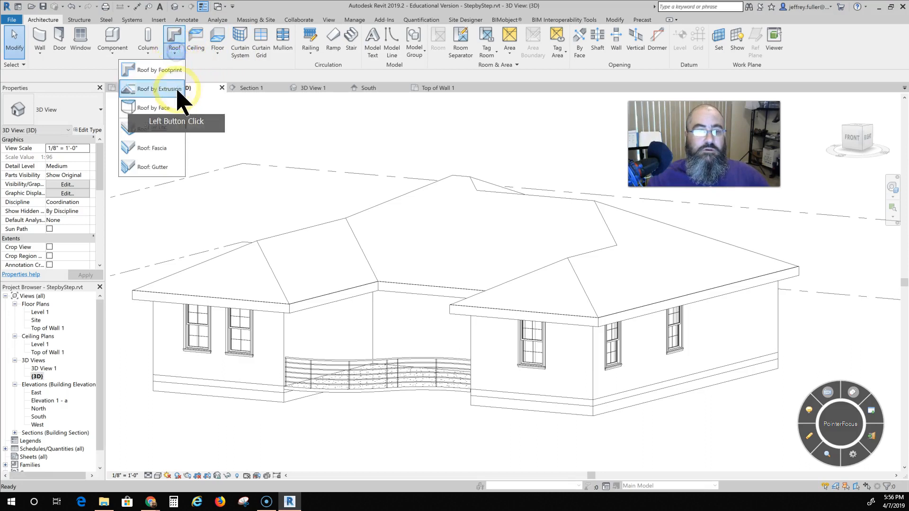
{"action": "left_click", "coordinate": [159, 168]}
{"action": "left_click", "coordinate": [283, 241]}
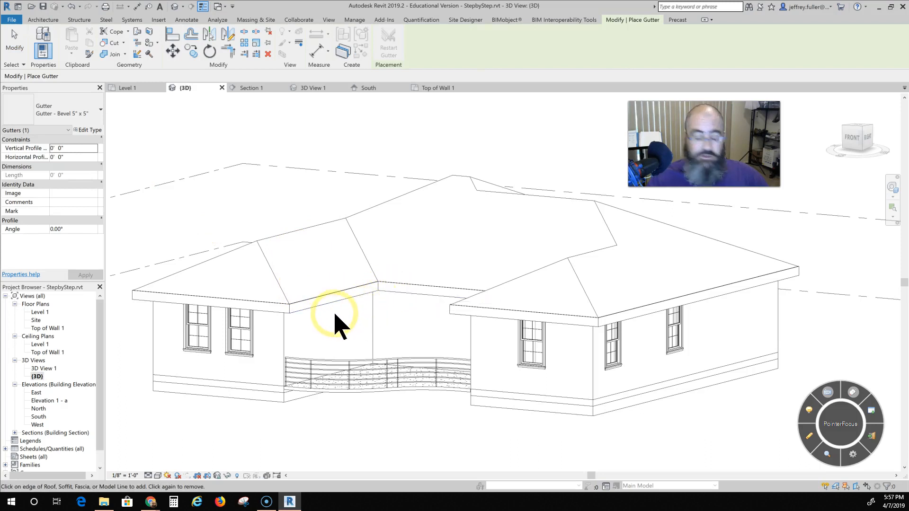
{"action": "middle_click_drag", "start_coordinate": [384, 369], "coordinate": [471, 314], "text": "shift"}
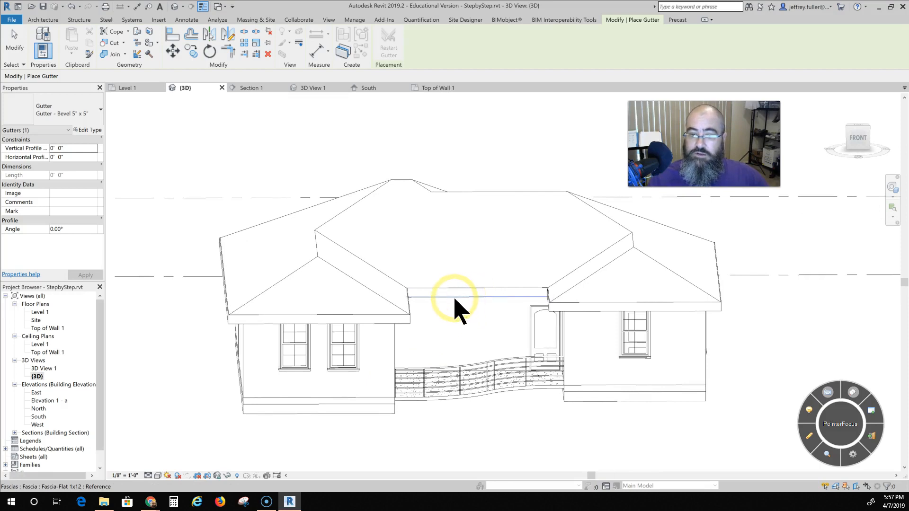
{"action": "left_click", "coordinate": [470, 308]}
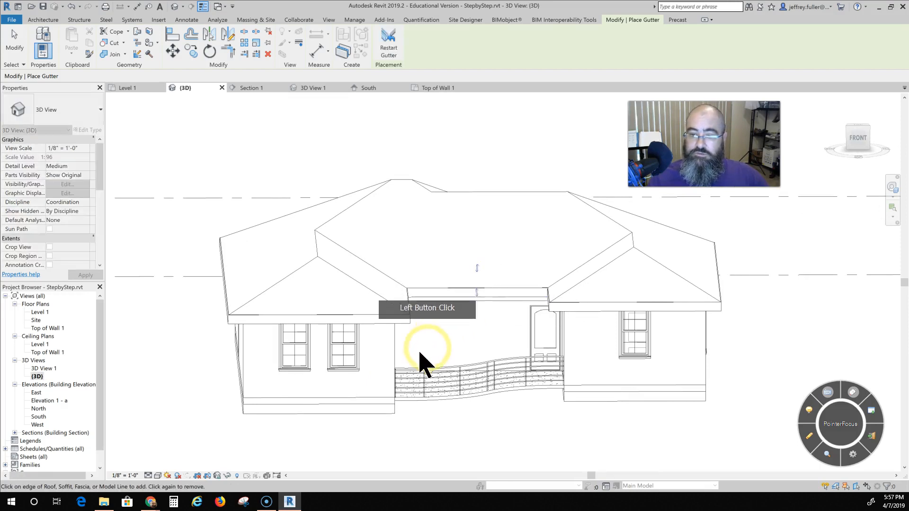
{"action": "middle_click_drag", "start_coordinate": [439, 398], "coordinate": [414, 357], "text": "shift"}
{"action": "left_click", "coordinate": [473, 286]}
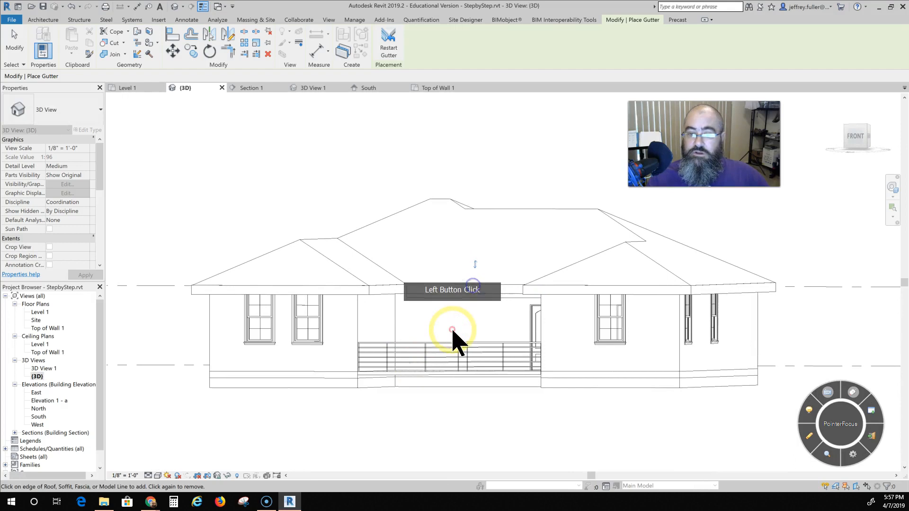
{"action": "middle_click_drag", "start_coordinate": [447, 331], "coordinate": [429, 322], "text": "shift"}
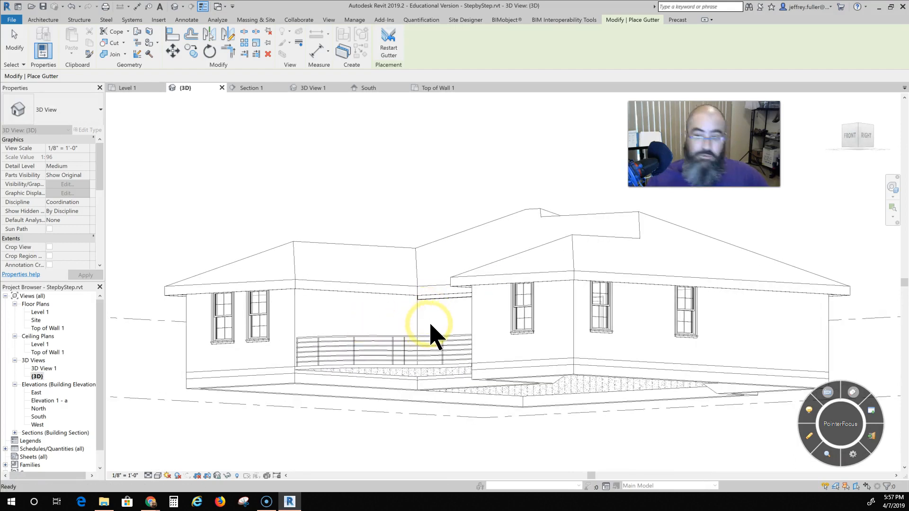
{"action": "left_click", "coordinate": [446, 303]}
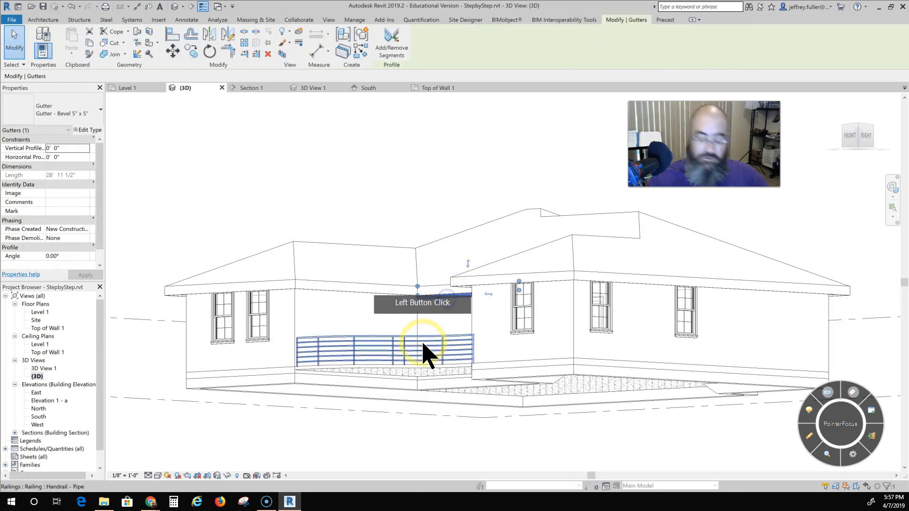
{"action": "key", "text": "Escape"}
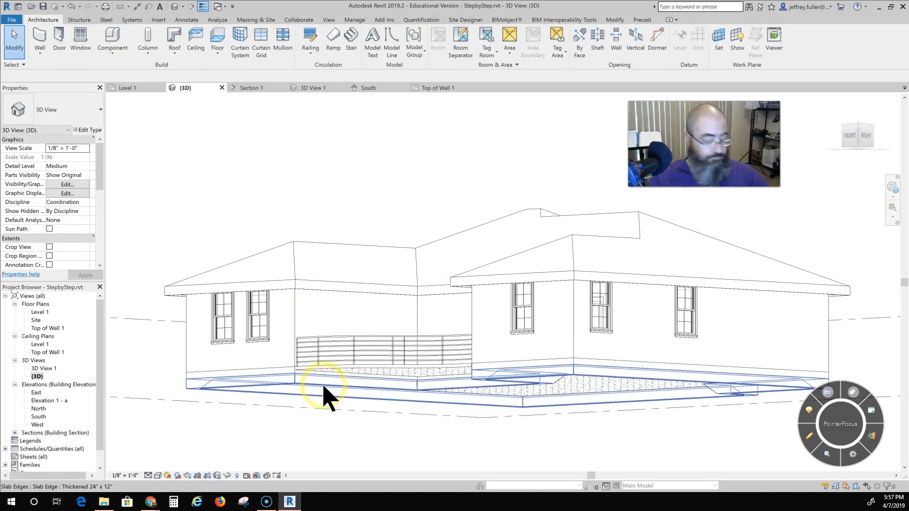
Place a Gutter - Bevel 5" x 5" along the upper edge of the recessed front roof section
{"action": "middle_click_drag", "start_coordinate": [320, 413], "coordinate": [354, 362], "text": "shift"}
{"action": "left_click", "coordinate": [220, 51]}
{"action": "left_click", "coordinate": [196, 53]}
{"action": "left_click", "coordinate": [172, 53]}
{"action": "left_click", "coordinate": [42, 20]}
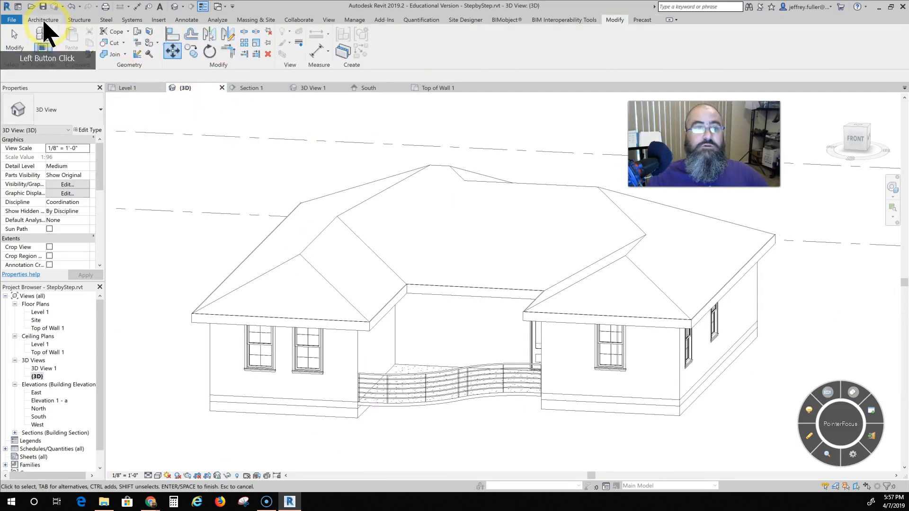
{"action": "left_click", "coordinate": [175, 51]}
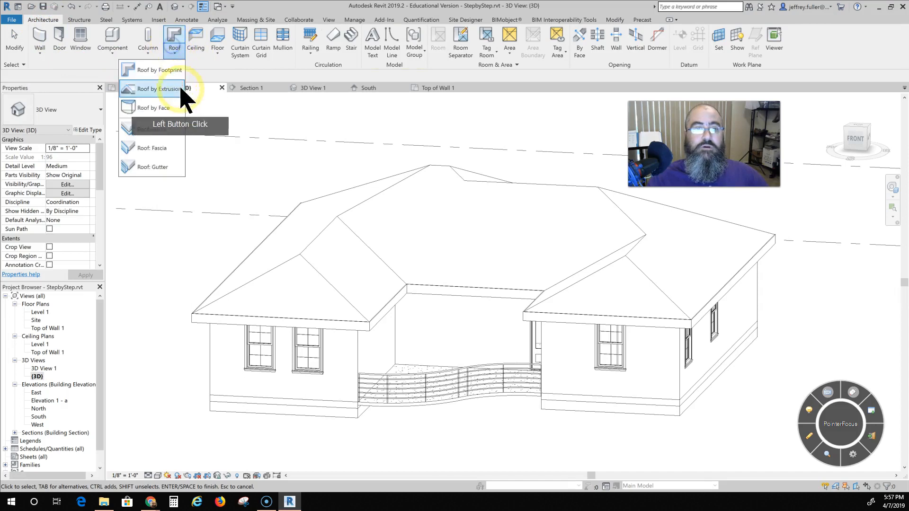
{"action": "left_click", "coordinate": [149, 167]}
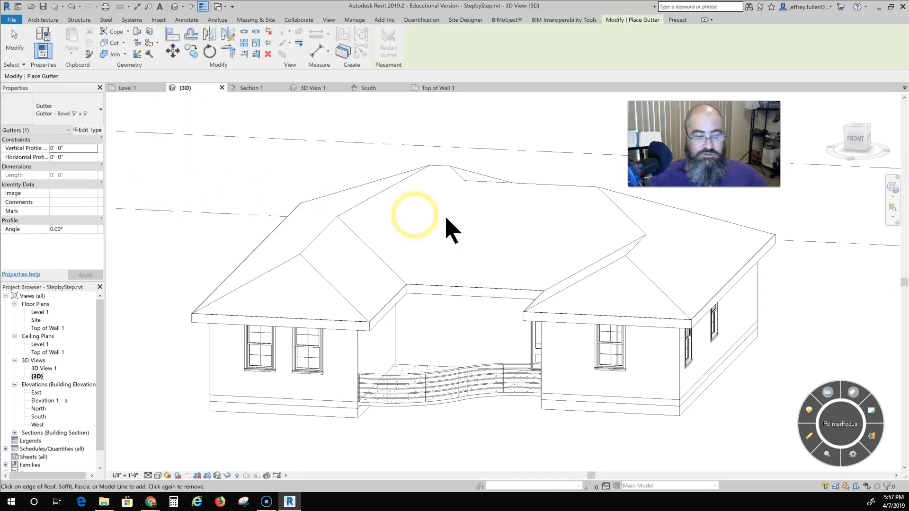
{"action": "left_click", "coordinate": [459, 286]}
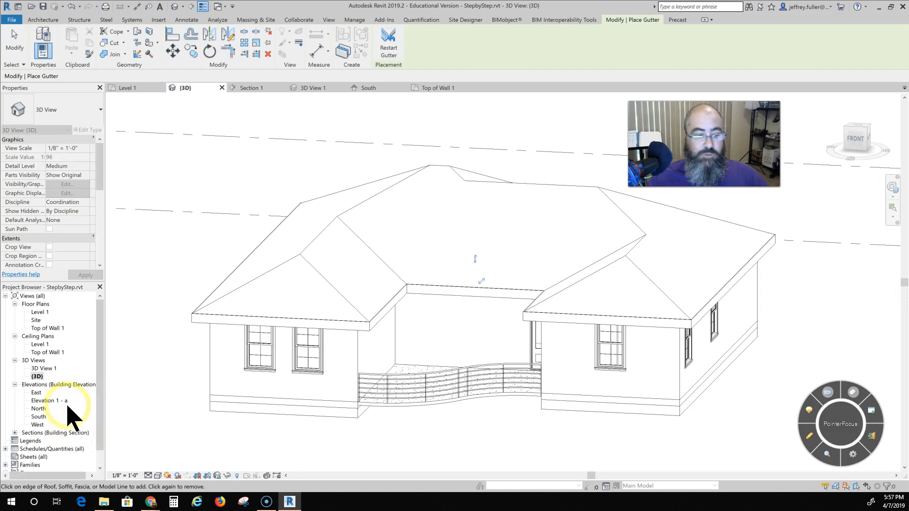
Open the Top of Wall 1 floor plan and examine how the fascia runs around the roof outline
{"action": "double_click", "coordinate": [42, 313]}
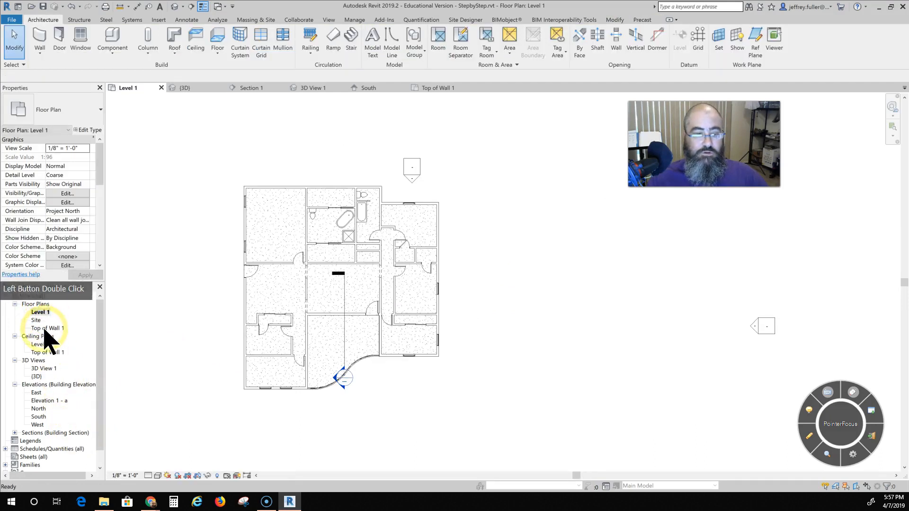
{"action": "double_click", "coordinate": [47, 328]}
{"action": "middle_click_drag", "start_coordinate": [402, 341], "coordinate": [237, 370]}
{"action": "scroll", "coordinate": [237, 371], "scroll_direction": "up", "scroll_amount": 4}
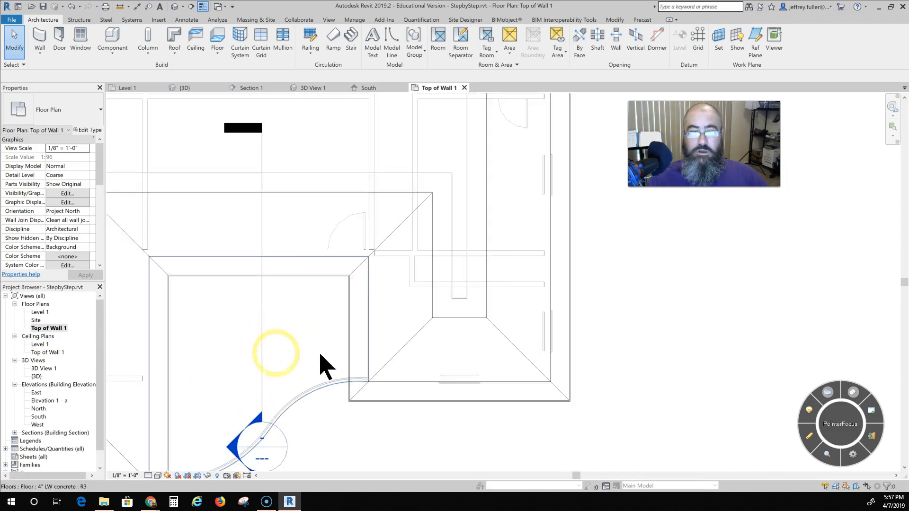
{"action": "left_click", "coordinate": [351, 350]}
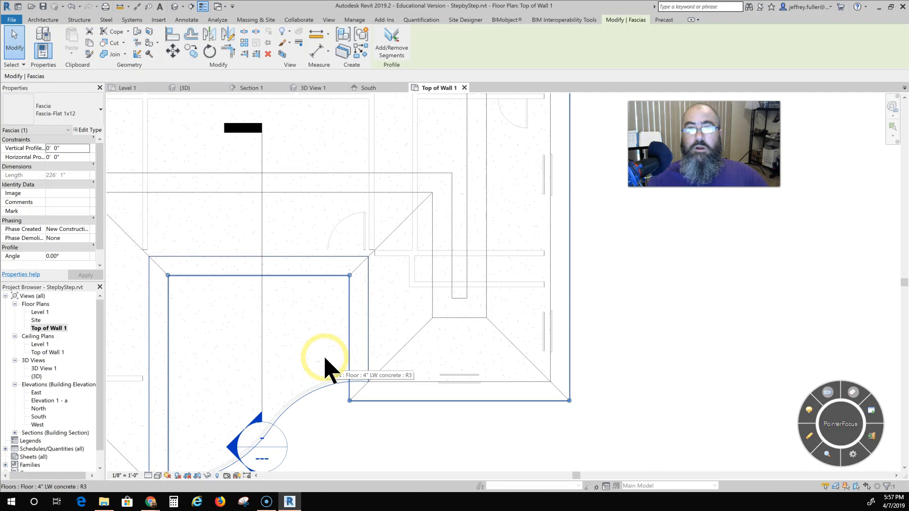
{"action": "scroll", "coordinate": [303, 406], "scroll_direction": "down", "scroll_amount": 4}
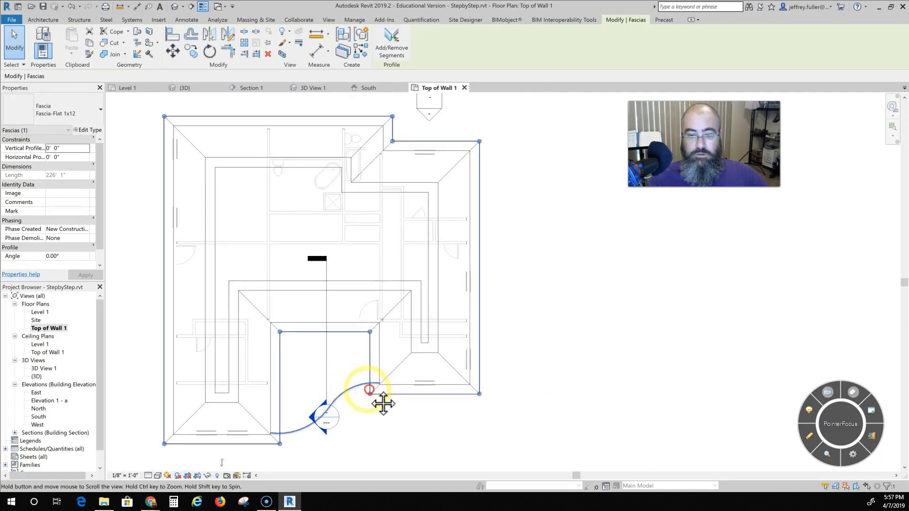
{"action": "middle_click_drag", "start_coordinate": [382, 402], "coordinate": [382, 388]}
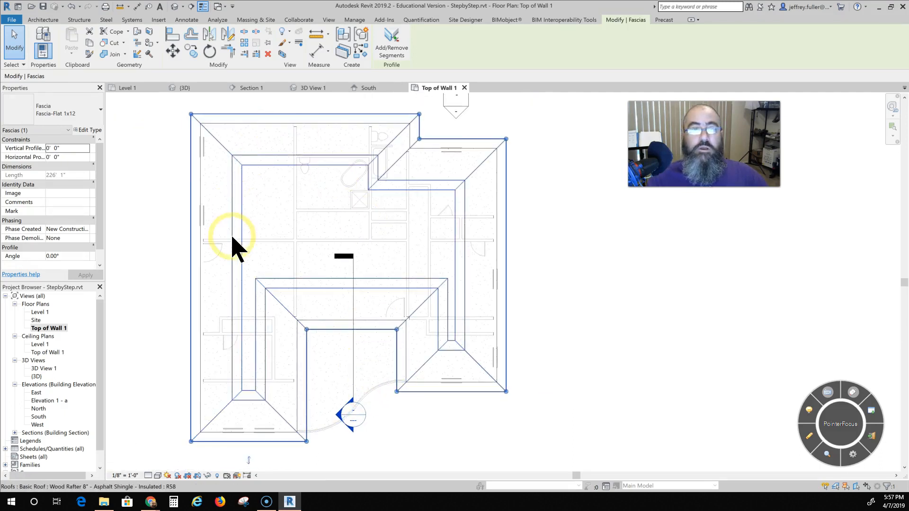
{"action": "left_click", "coordinate": [162, 300]}
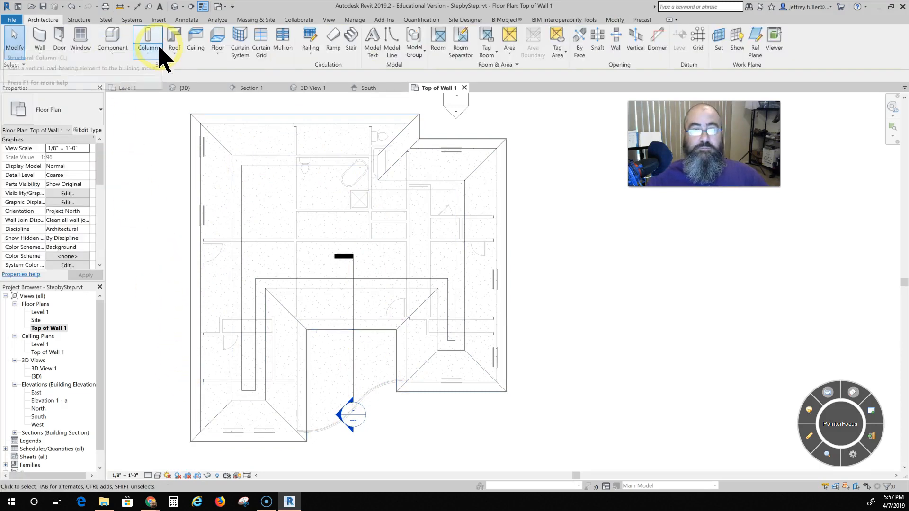
Place a Gutter - Bevel 5" x 5" along the recessed front roof edge in the Top of Wall 1 plan
{"action": "left_click", "coordinate": [175, 52]}
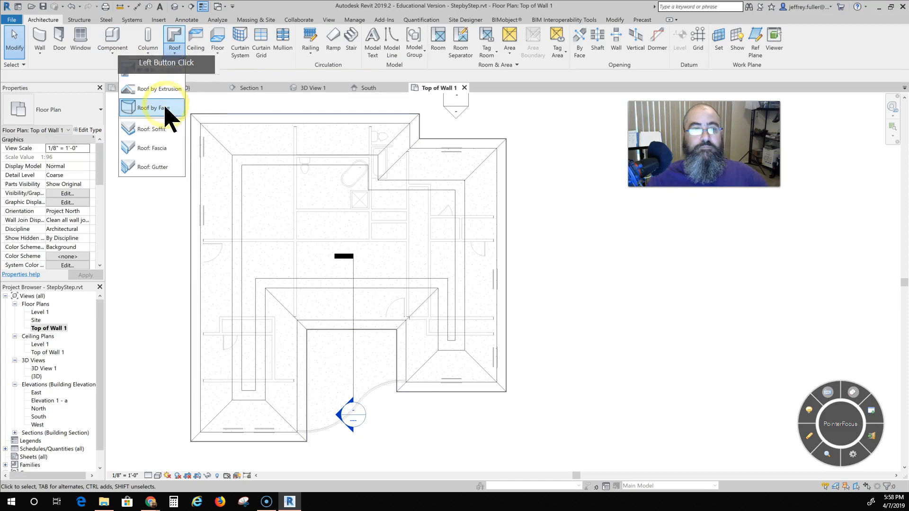
{"action": "left_click", "coordinate": [160, 167]}
{"action": "left_click", "coordinate": [356, 361]}
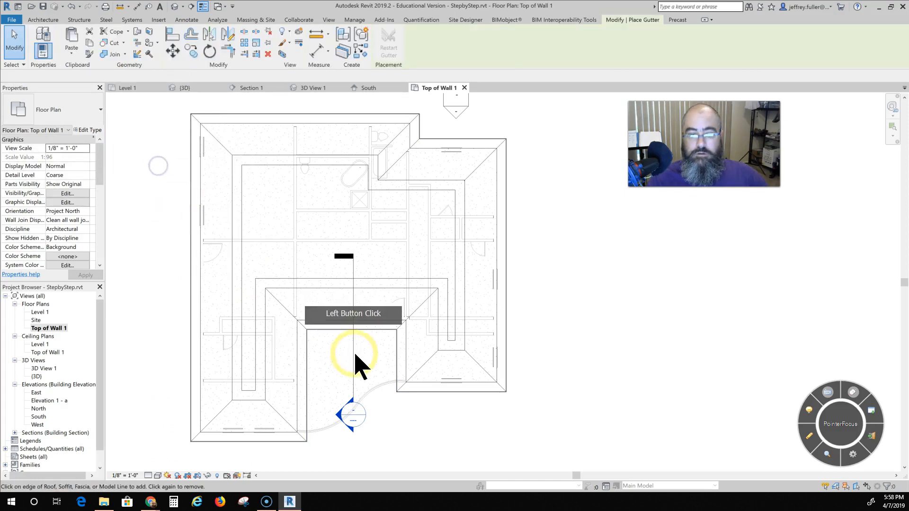
{"action": "left_click", "coordinate": [365, 330]}
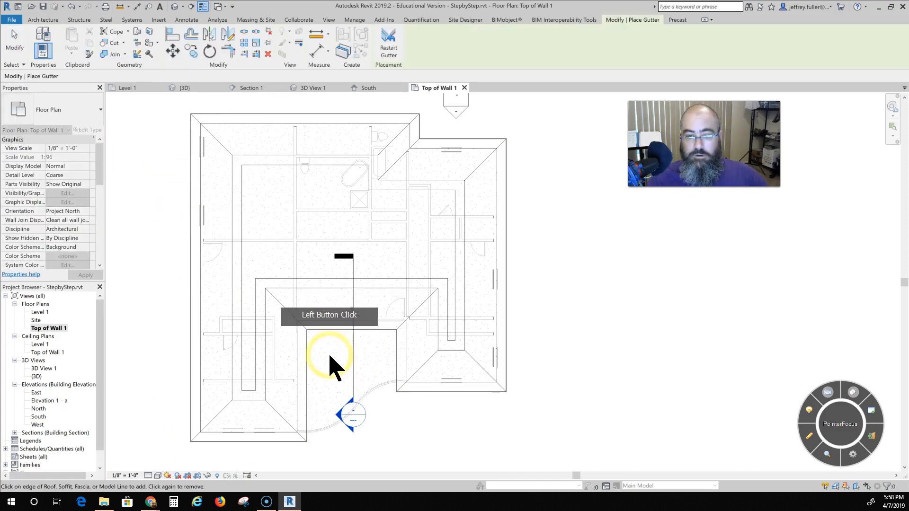
{"action": "left_click", "coordinate": [351, 310]}
{"action": "key", "text": "Escape"}
{"action": "key", "text": "Escape"}
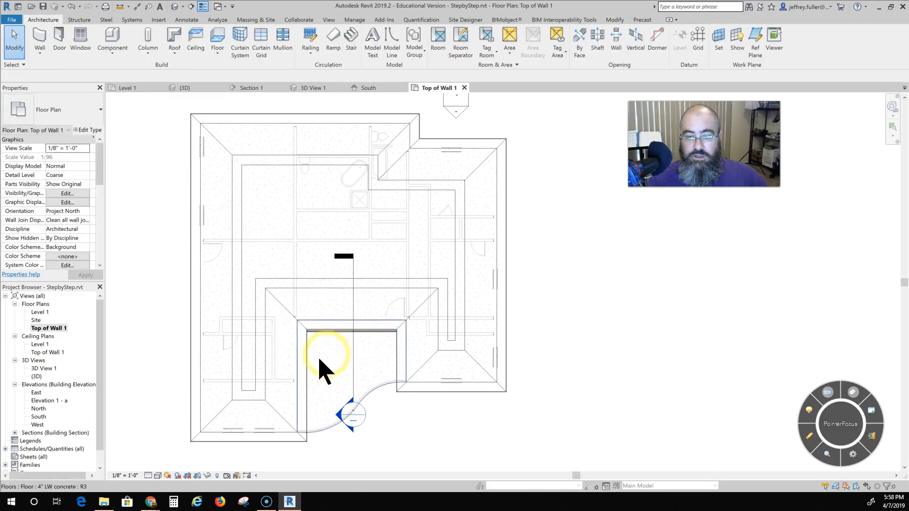
Place a Gutter - Bevel 5" x 5" along the inner side edge of the west front wing
{"action": "left_click", "coordinate": [309, 370]}
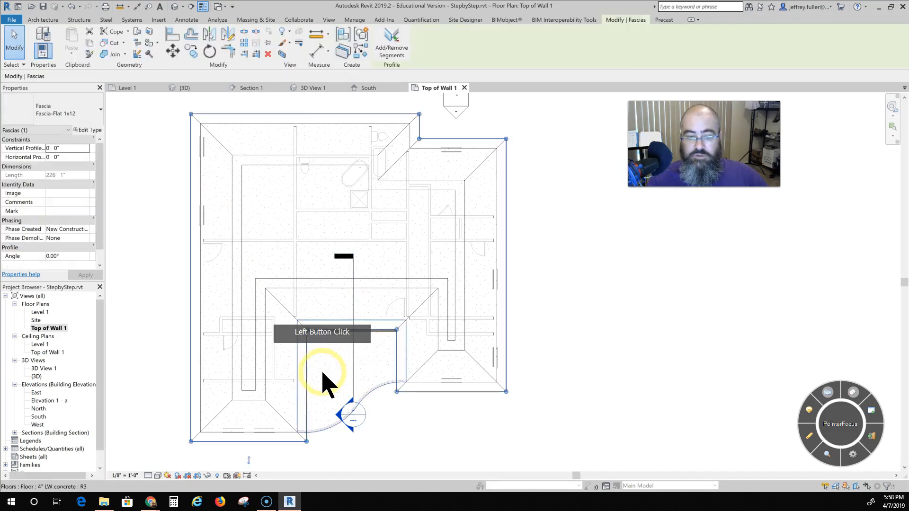
{"action": "key", "text": "Escape"}
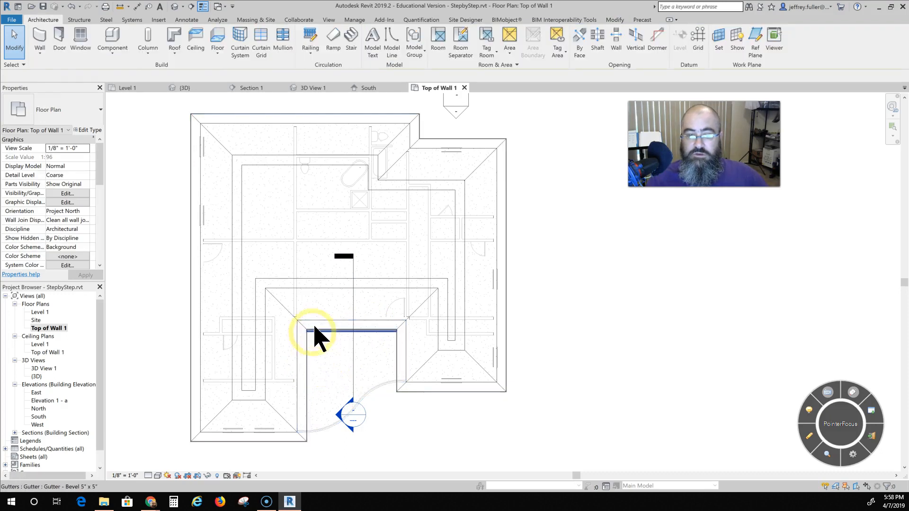
{"action": "left_click", "coordinate": [175, 53]}
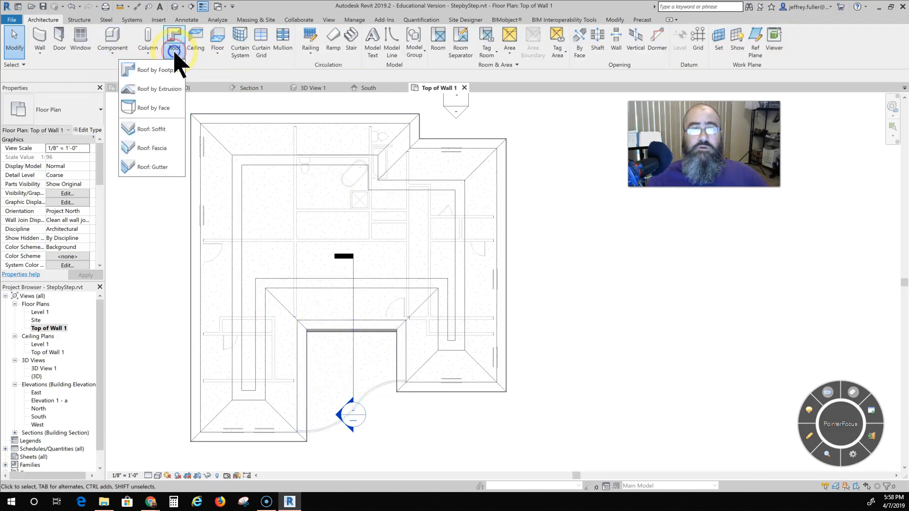
{"action": "left_click", "coordinate": [153, 169]}
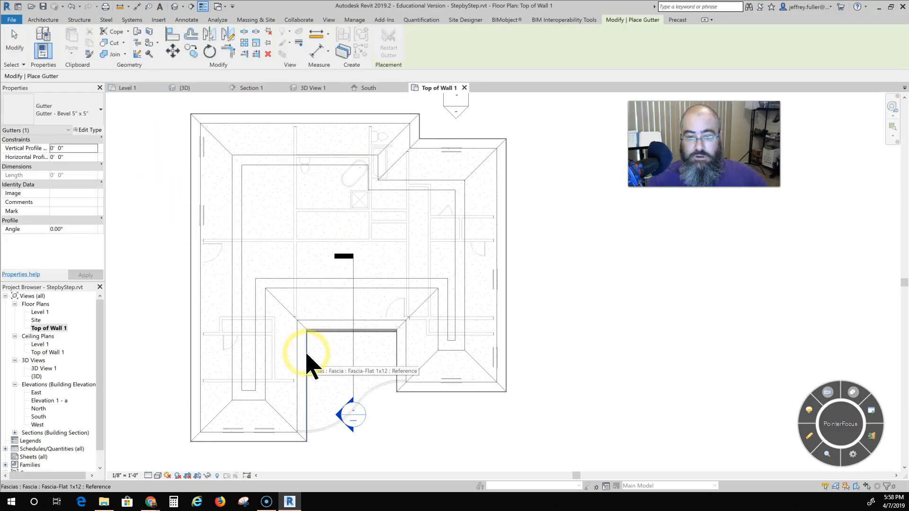
{"action": "left_click", "coordinate": [308, 365]}
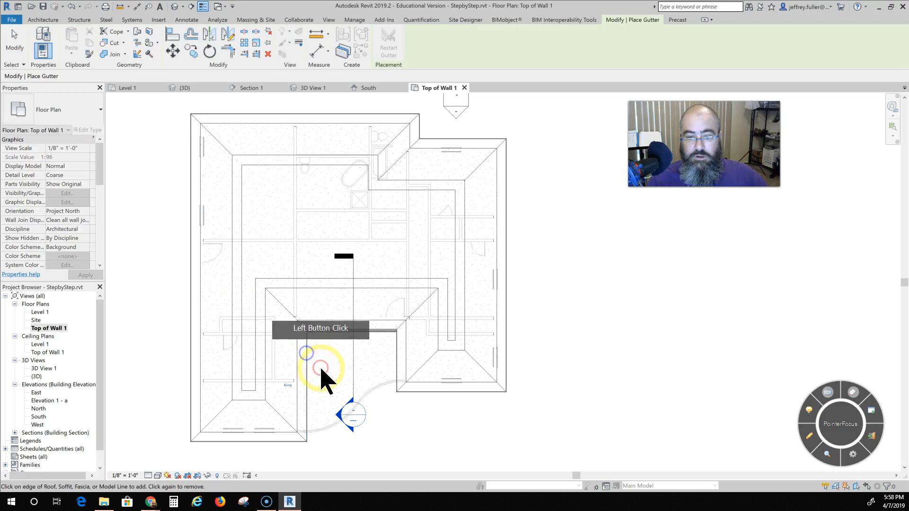
{"action": "left_click", "coordinate": [287, 386]}
{"action": "key", "text": "Escape"}
{"action": "key", "text": "Escape"}
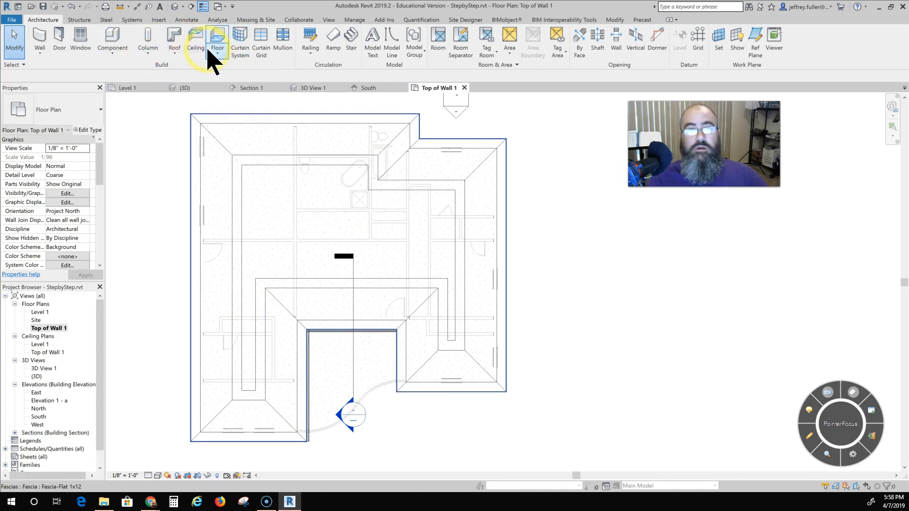
Add gutters along the east wing's inner side edge, the house's west roof edge and the east wing's front edge
{"action": "left_click", "coordinate": [175, 52]}
{"action": "left_click", "coordinate": [152, 166]}
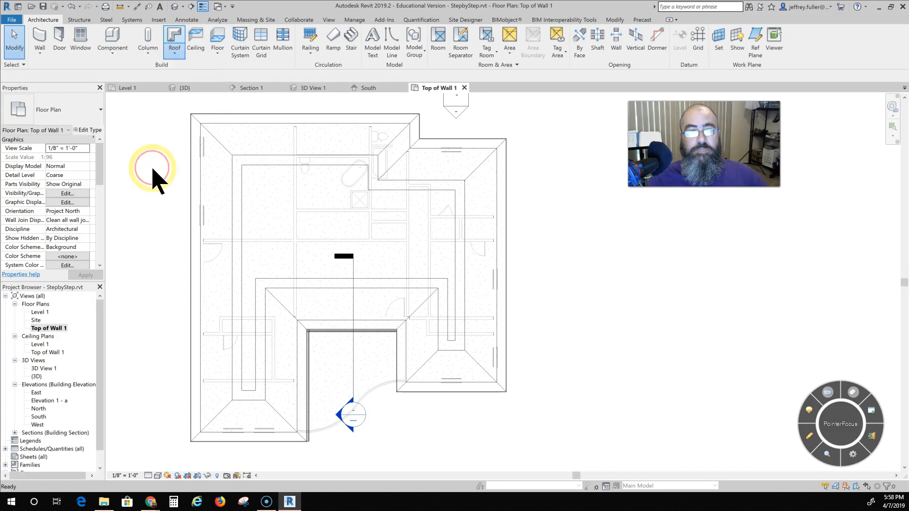
{"action": "left_click", "coordinate": [422, 423]}
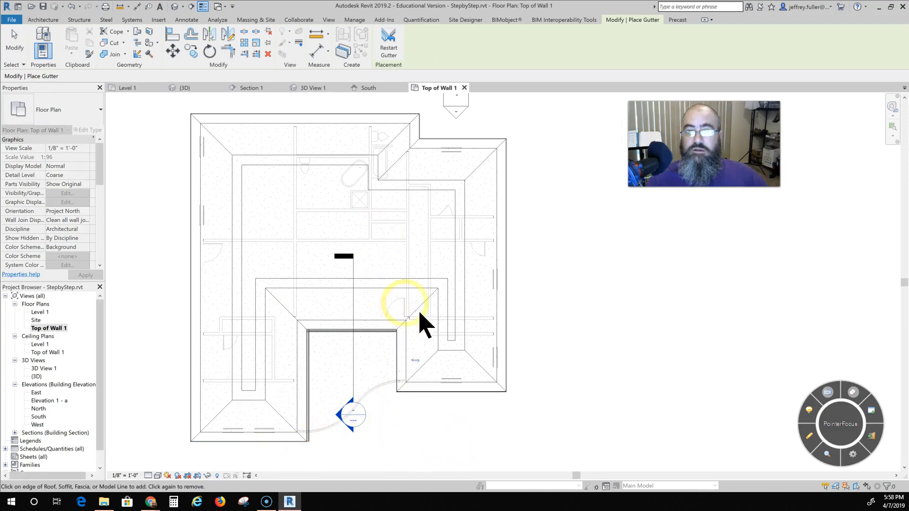
{"action": "left_click", "coordinate": [188, 271]}
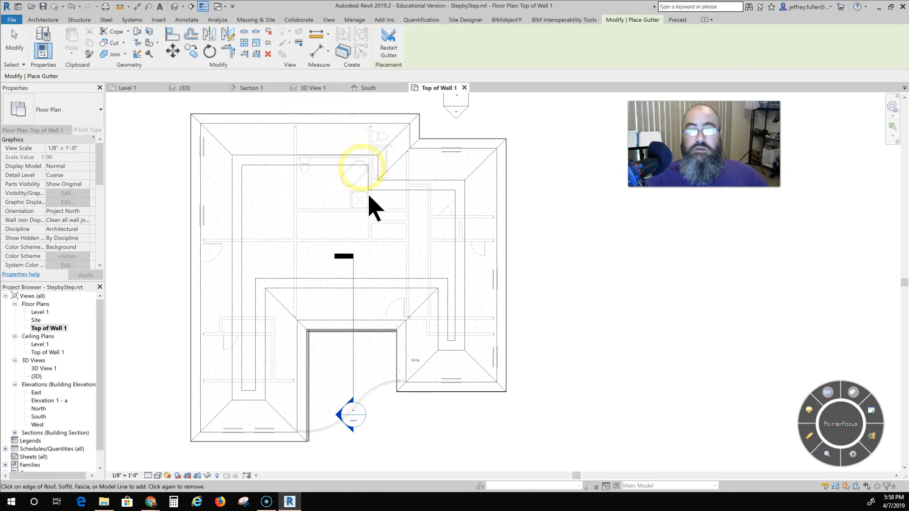
{"action": "left_click", "coordinate": [450, 392]}
{"action": "key", "text": "Escape"}
{"action": "key", "text": "Escape"}
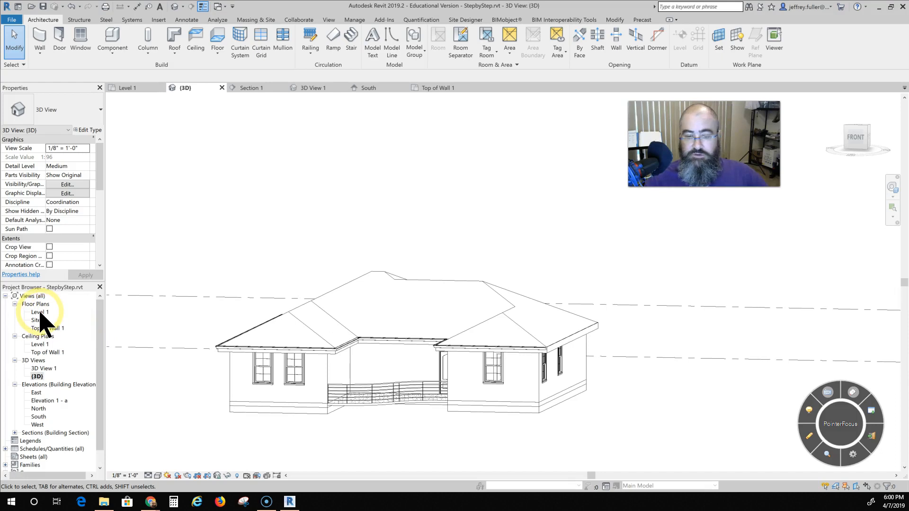
Open the South elevation and draw a new level 1'-6" above Level 1, aligned with the existing level heads
{"action": "double_click", "coordinate": [40, 417]}
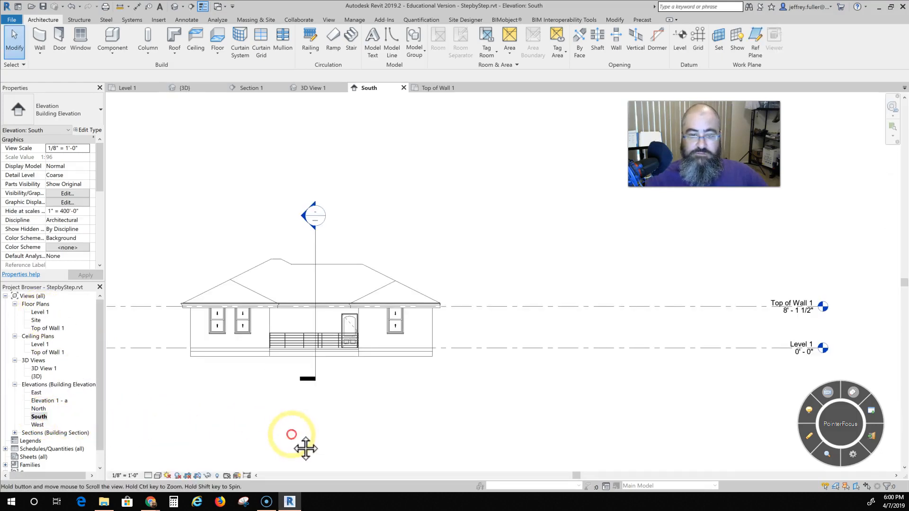
{"action": "middle_click_drag", "start_coordinate": [305, 448], "coordinate": [234, 456]}
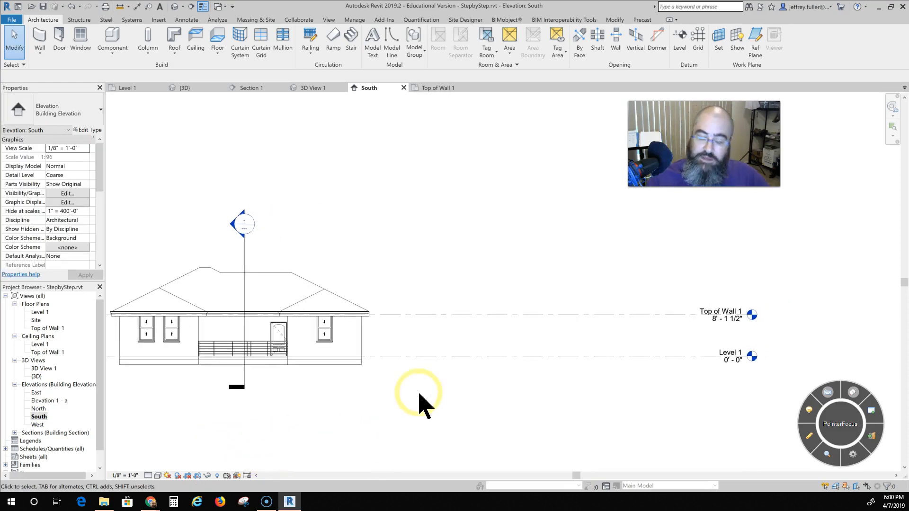
{"action": "middle_click_drag", "start_coordinate": [425, 434], "coordinate": [493, 433]}
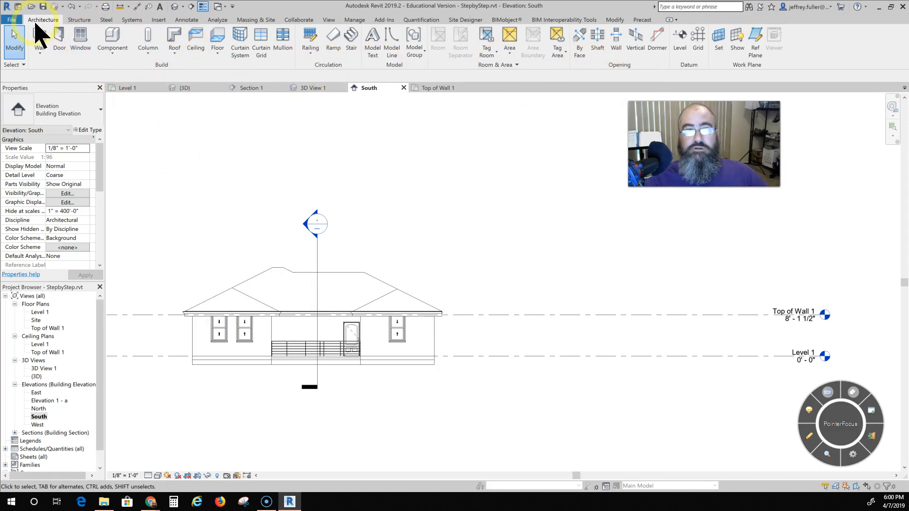
{"action": "left_click", "coordinate": [680, 38]}
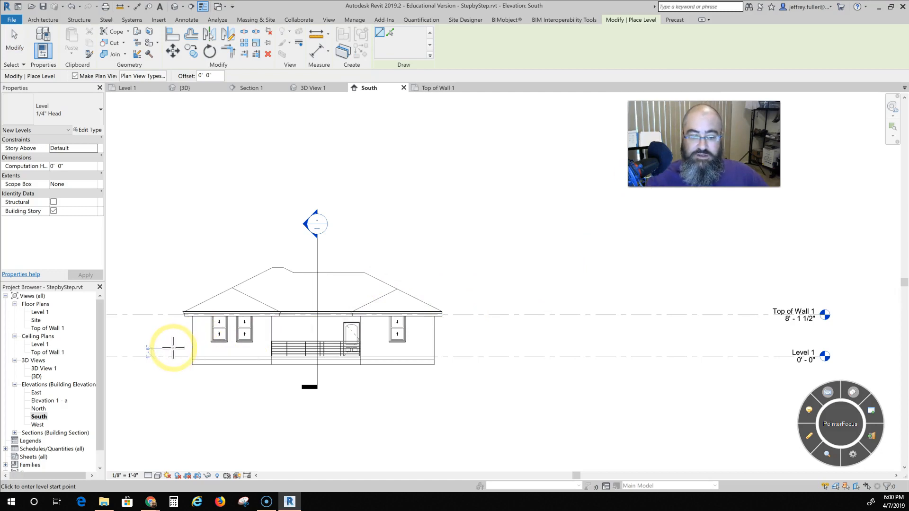
{"action": "left_click", "coordinate": [173, 349]}
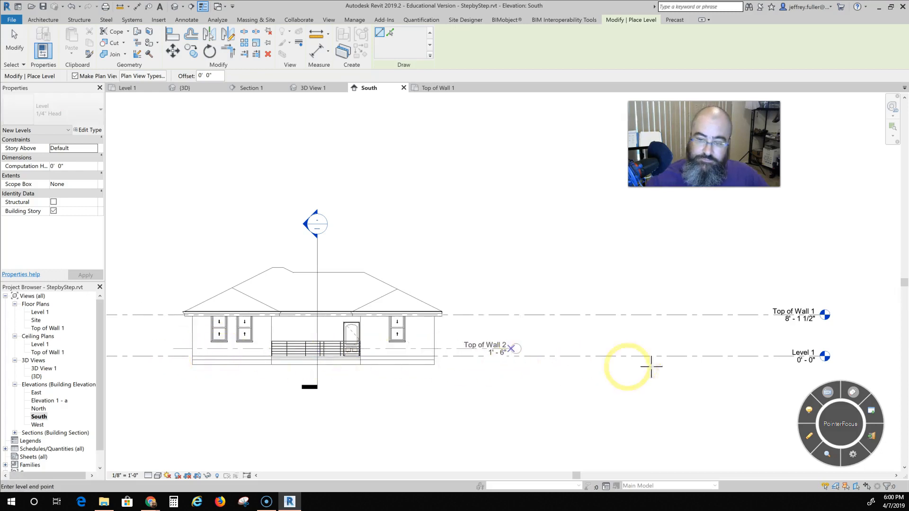
{"action": "left_click", "coordinate": [823, 358]}
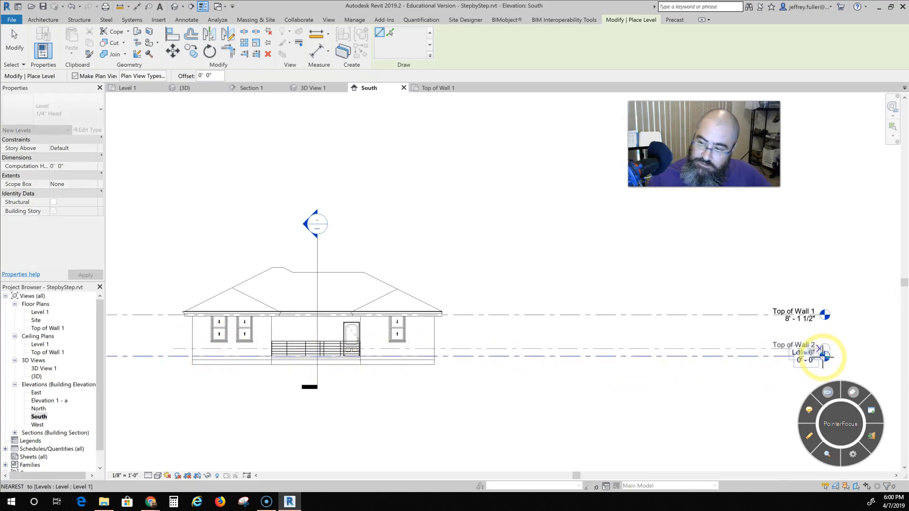
{"action": "middle_click_drag", "start_coordinate": [751, 406], "coordinate": [637, 420]}
{"action": "scroll", "coordinate": [623, 387], "scroll_direction": "up", "scroll_amount": 4}
{"action": "key", "text": "Escape"}
{"action": "key", "text": "Escape"}
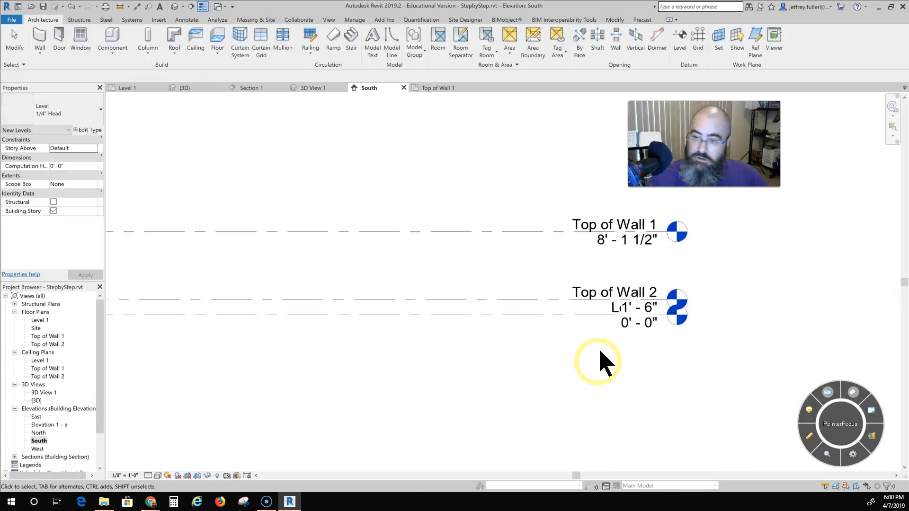
Add an elbow to the new 1'-6" level line and raise its head clear of the Level 1 label
{"action": "left_click", "coordinate": [554, 299]}
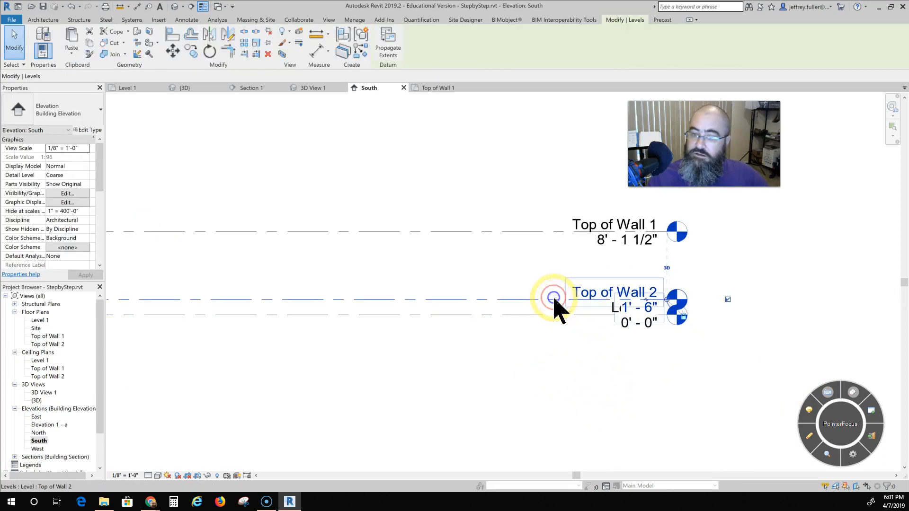
{"action": "left_click", "coordinate": [649, 307]}
{"action": "left_click_drag", "start_coordinate": [649, 320], "coordinate": [648, 281]}
{"action": "left_click", "coordinate": [641, 379]}
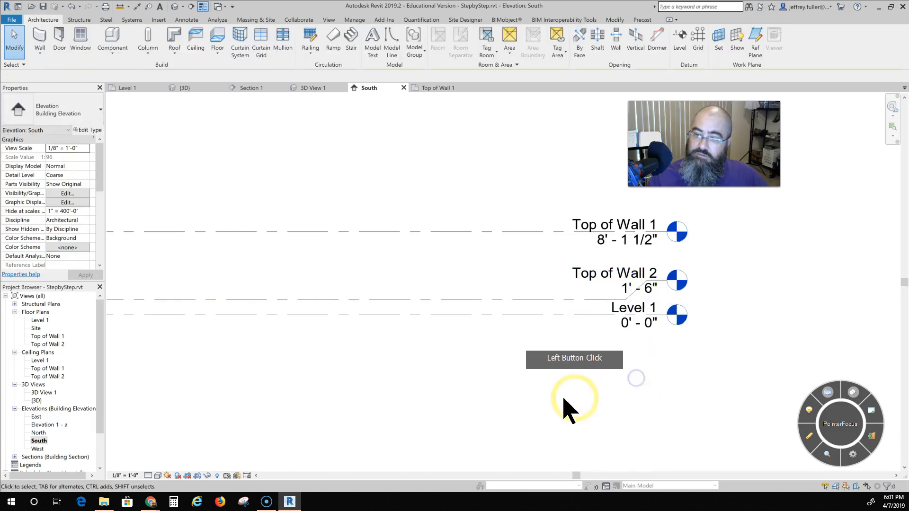
{"action": "scroll", "coordinate": [568, 402], "scroll_direction": "down", "scroll_amount": 1}
{"action": "scroll", "coordinate": [563, 396], "scroll_direction": "down", "scroll_amount": 1}
{"action": "middle_click_drag", "start_coordinate": [523, 403], "coordinate": [748, 398]}
{"action": "middle_click_drag", "start_coordinate": [414, 390], "coordinate": [597, 417]}
{"action": "middle_click_drag", "start_coordinate": [534, 425], "coordinate": [264, 392]}
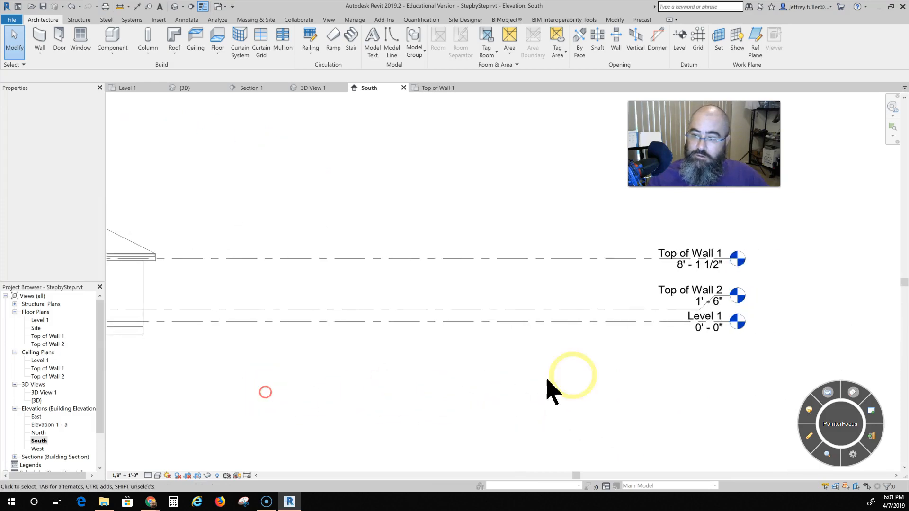
{"action": "left_click", "coordinate": [673, 288]}
{"action": "left_click", "coordinate": [672, 289]}
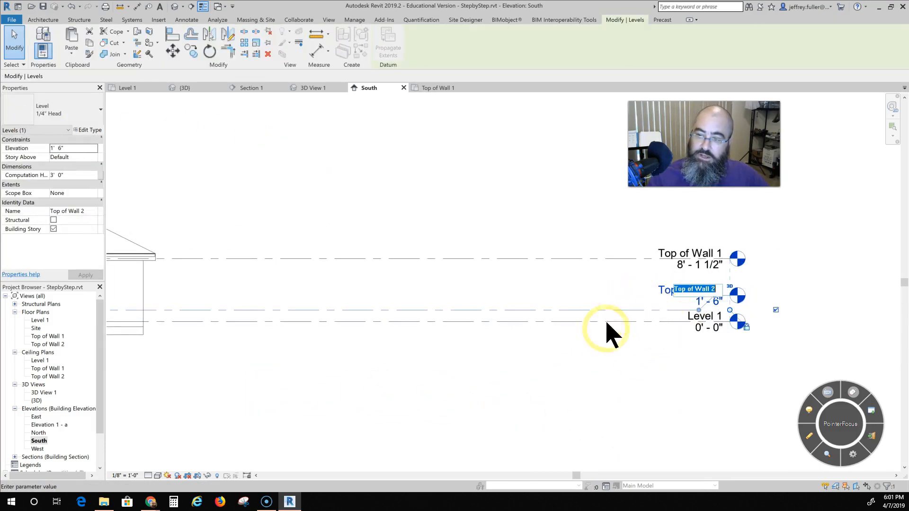
{"action": "left_click", "coordinate": [601, 370]}
{"action": "key", "text": "Escape"}
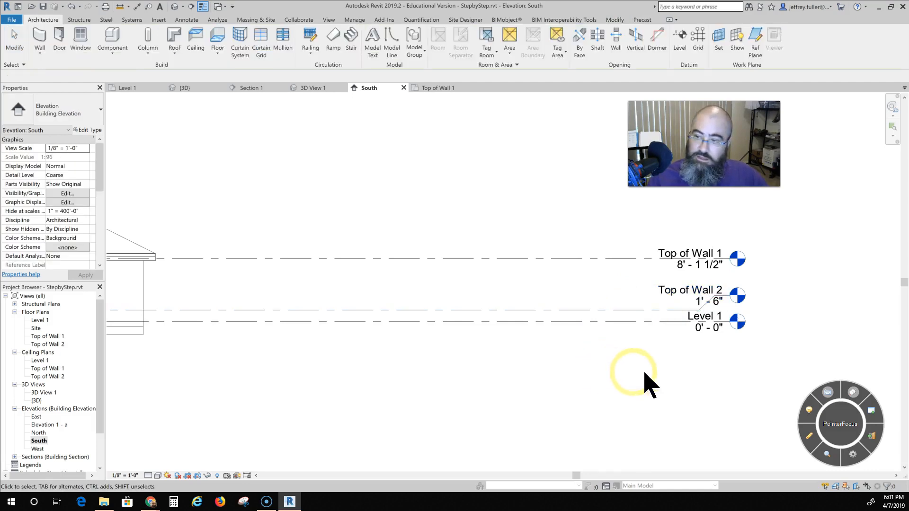
Rename the 1'-6" level to Window Sill and rename its corresponding views too
{"action": "left_click", "coordinate": [673, 291]}
{"action": "left_click", "coordinate": [670, 291]}
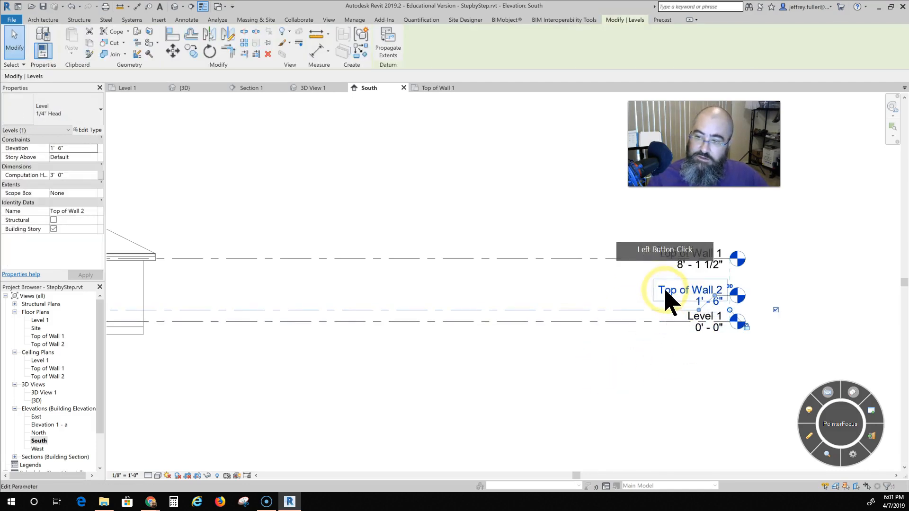
{"action": "left_click", "coordinate": [630, 359]}
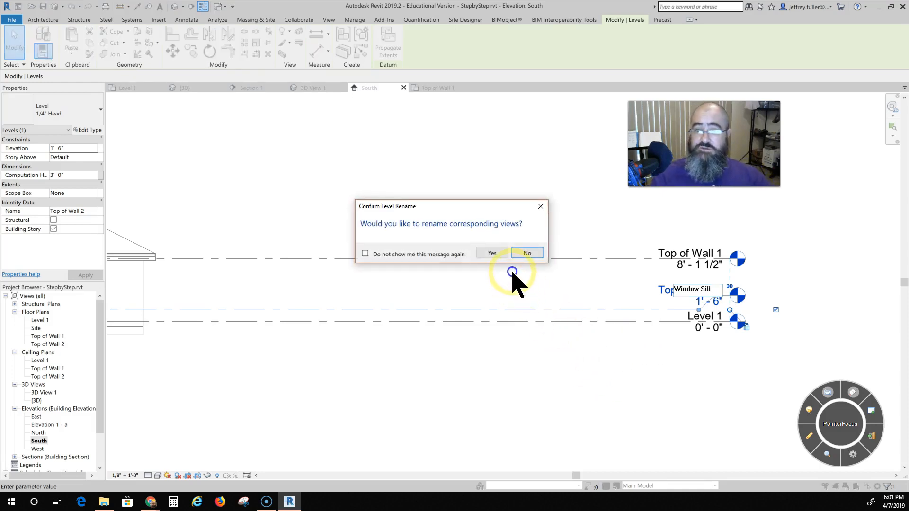
{"action": "left_click", "coordinate": [496, 251]}
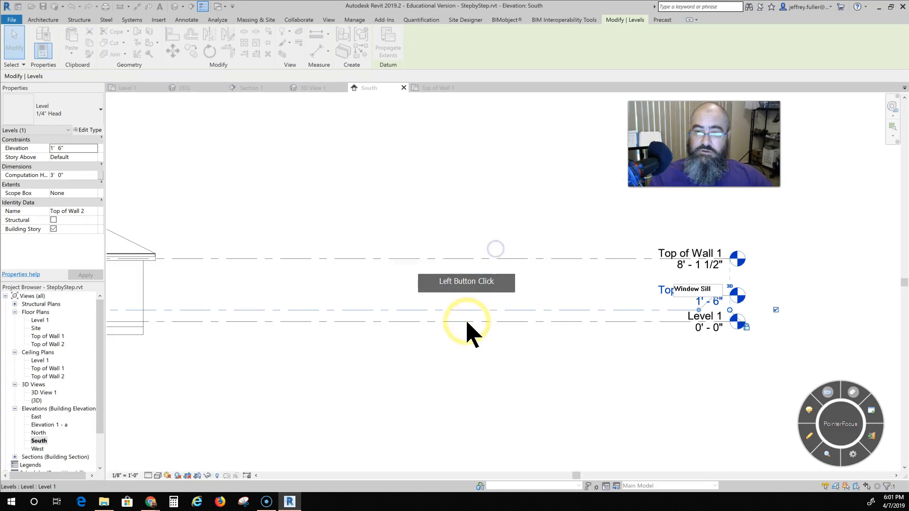
Assign the three double-hung windows in the South elevation to the Window Sill level with a sill height of 0
{"action": "middle_click_drag", "start_coordinate": [399, 391], "coordinate": [545, 385]}
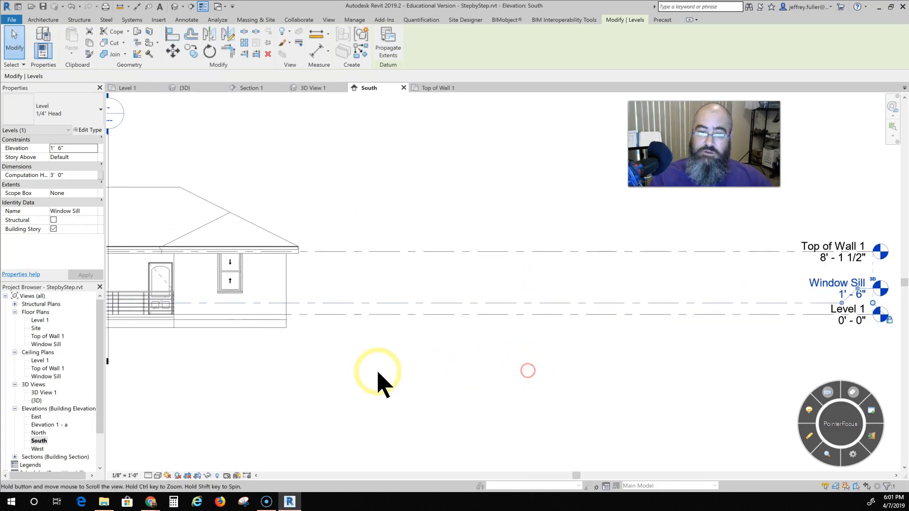
{"action": "middle_click_drag", "start_coordinate": [381, 381], "coordinate": [538, 390]}
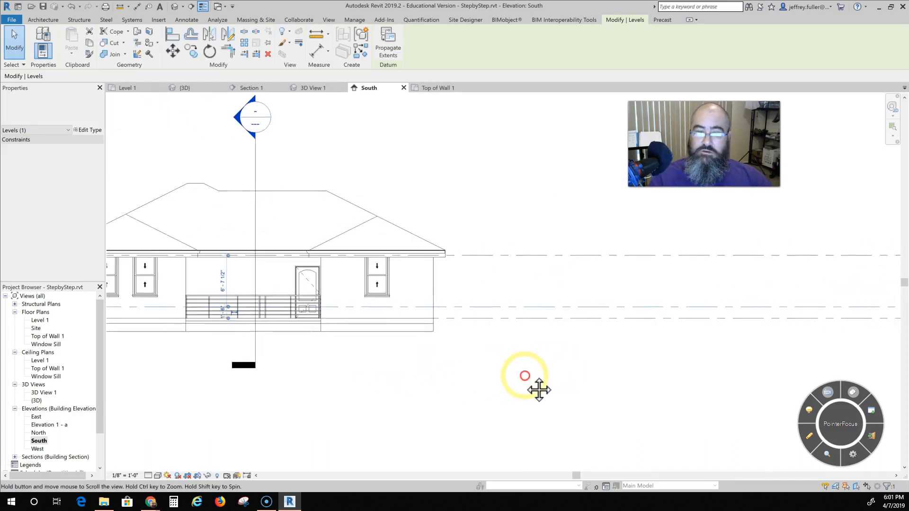
{"action": "left_click", "coordinate": [328, 382]}
{"action": "left_click", "coordinate": [389, 298]}
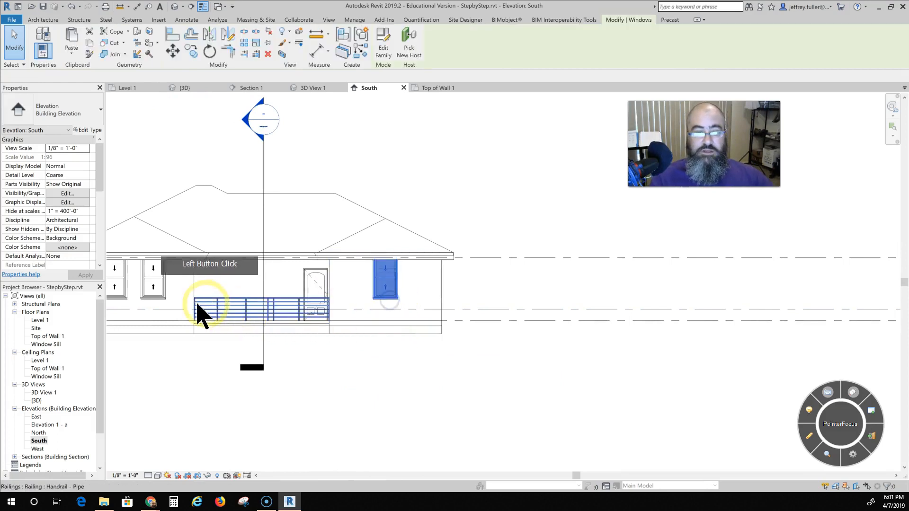
{"action": "middle_click_drag", "start_coordinate": [179, 311], "coordinate": [258, 317]}
{"action": "left_click", "coordinate": [261, 310], "text": "ctrl"}
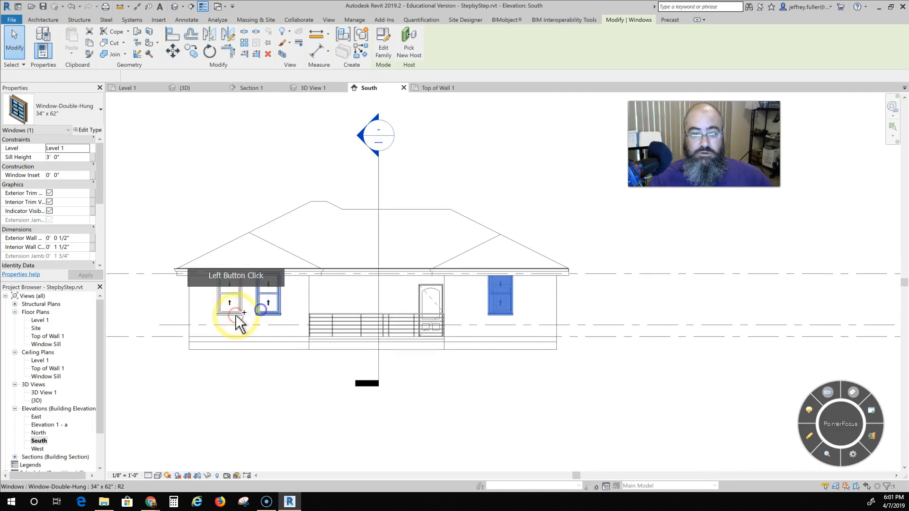
{"action": "left_click", "coordinate": [233, 314], "text": "ctrl"}
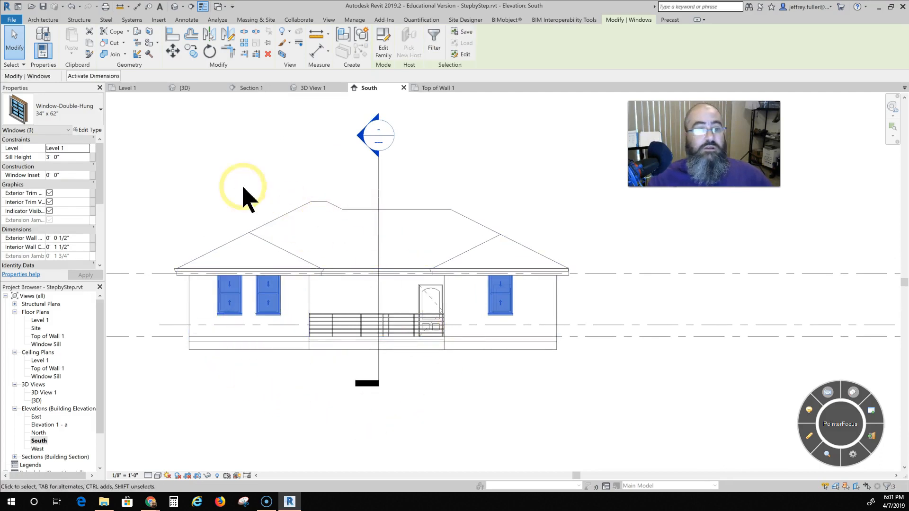
{"action": "left_click", "coordinate": [78, 149]}
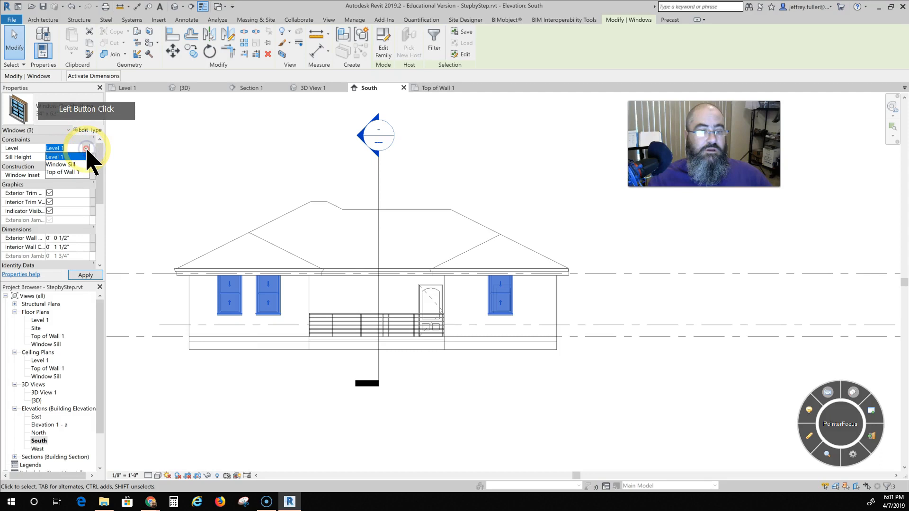
{"action": "left_click", "coordinate": [71, 164]}
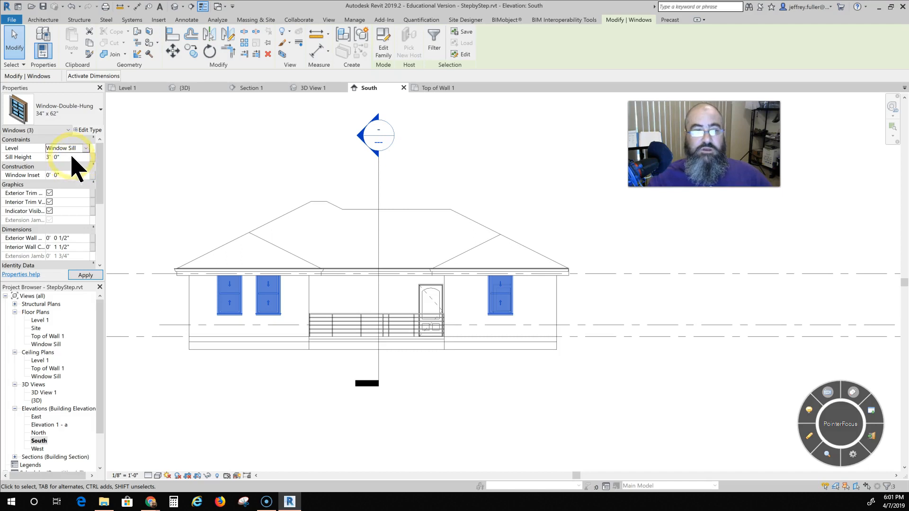
{"action": "left_click", "coordinate": [18, 160]}
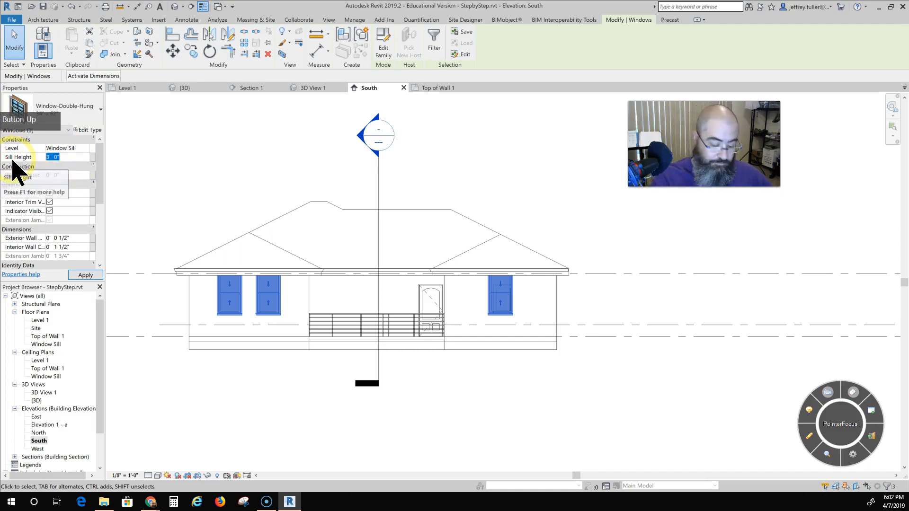
{"action": "type", "text": "0"}
{"action": "key", "text": "Return"}
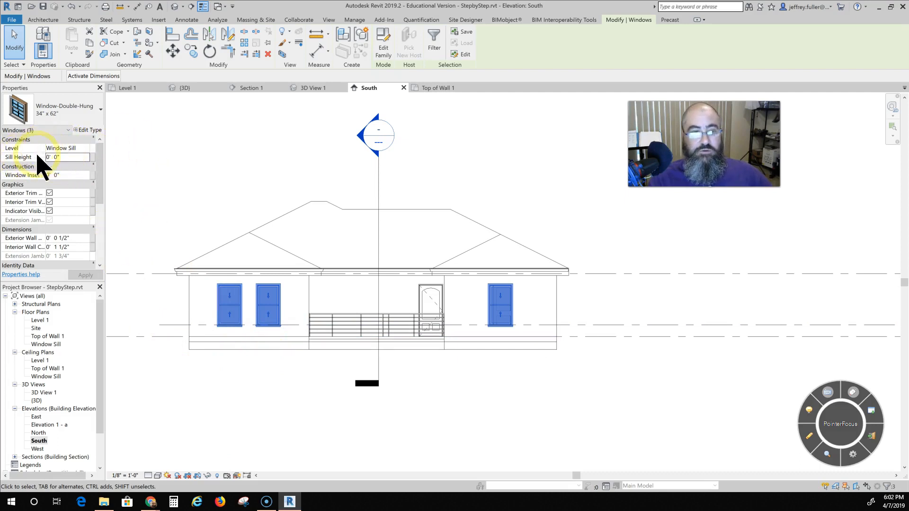
{"action": "scroll", "coordinate": [679, 367], "scroll_direction": "down", "scroll_amount": 3}
{"action": "middle_click_drag", "start_coordinate": [677, 366], "coordinate": [575, 365]}
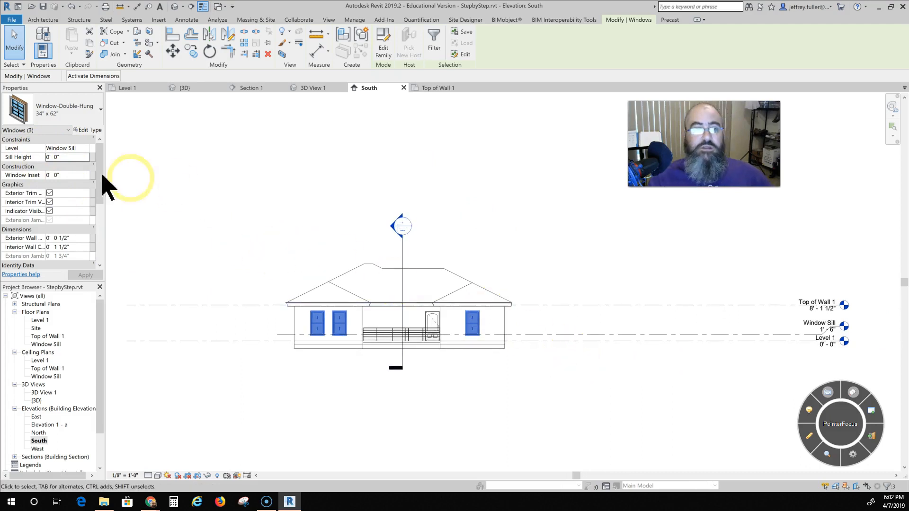
{"action": "left_click", "coordinate": [84, 148]}
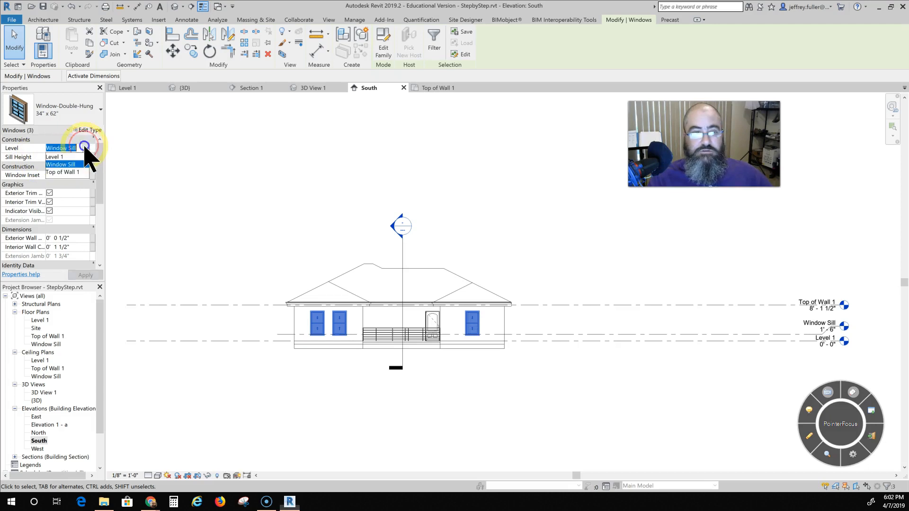
{"action": "left_click", "coordinate": [79, 148]}
{"action": "left_click", "coordinate": [170, 195]}
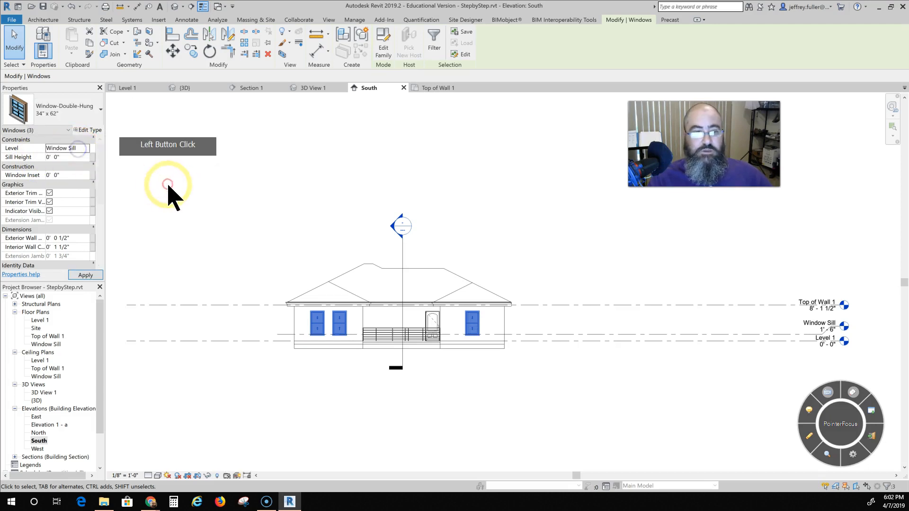
{"action": "scroll", "coordinate": [194, 242], "scroll_direction": "down", "scroll_amount": 2}
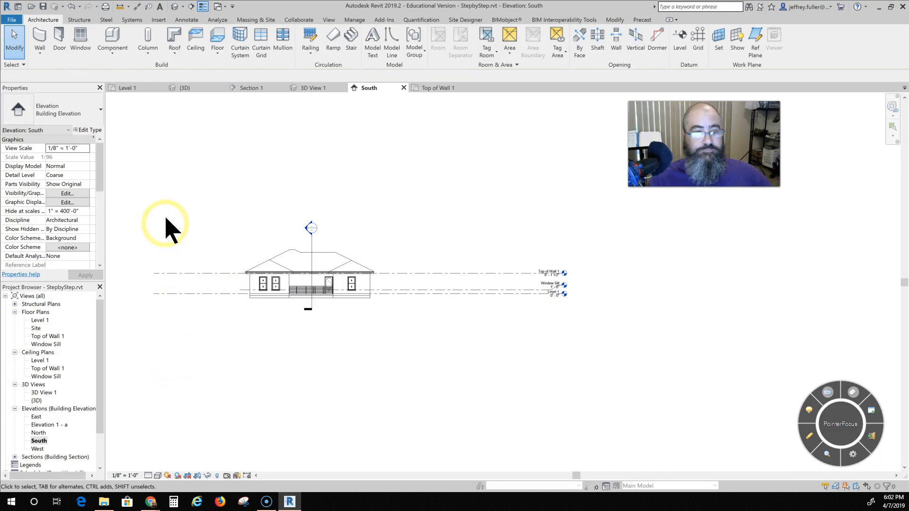
In the North elevation, set the window's sill height to 0 and its level to Window Sill
{"action": "double_click", "coordinate": [38, 433]}
{"action": "middle_click_drag", "start_coordinate": [369, 381], "coordinate": [264, 400]}
{"action": "scroll", "coordinate": [314, 341], "scroll_direction": "up", "scroll_amount": 3}
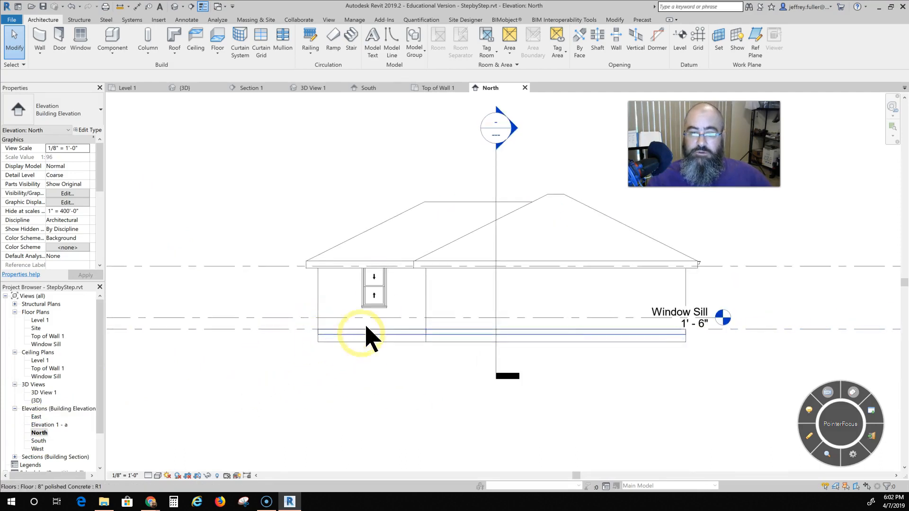
{"action": "left_click", "coordinate": [376, 297]}
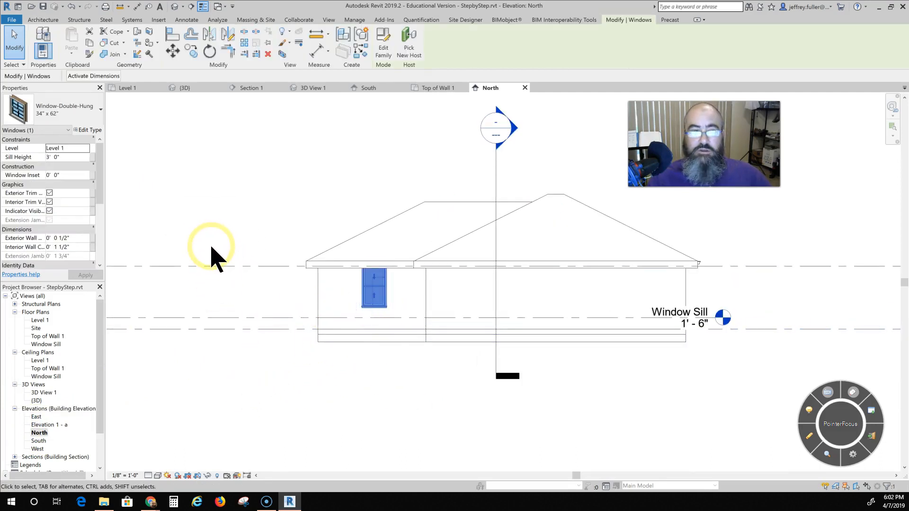
{"action": "left_click_drag", "start_coordinate": [71, 157], "coordinate": [7, 159]}
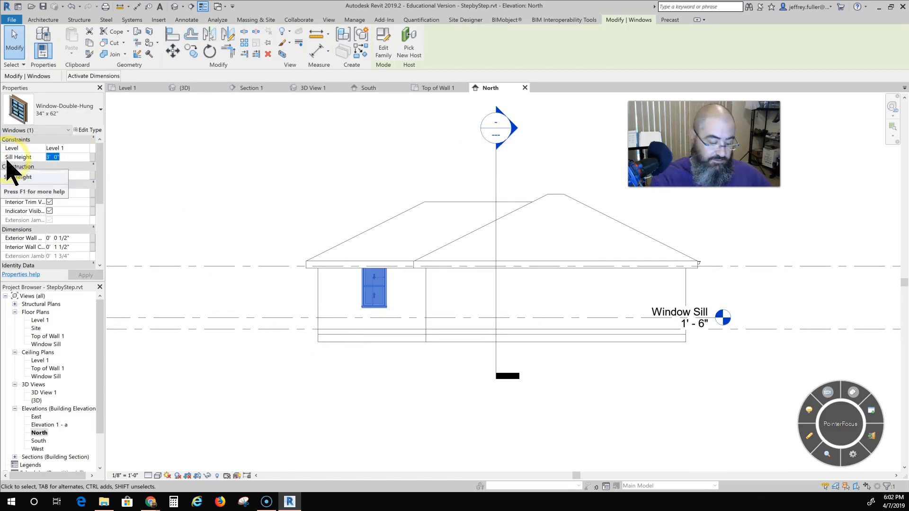
{"action": "type", "text": "0"}
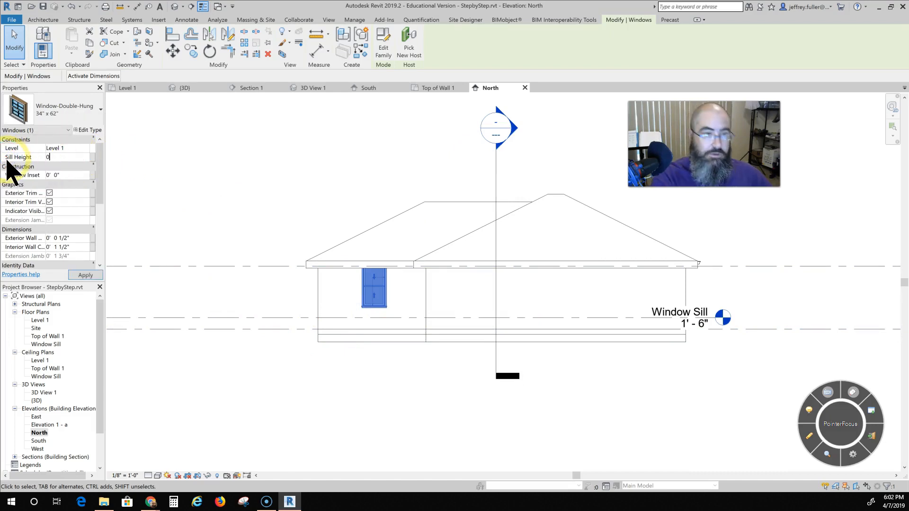
{"action": "left_click", "coordinate": [72, 148]}
{"action": "left_click", "coordinate": [86, 148]}
{"action": "left_click", "coordinate": [73, 163]}
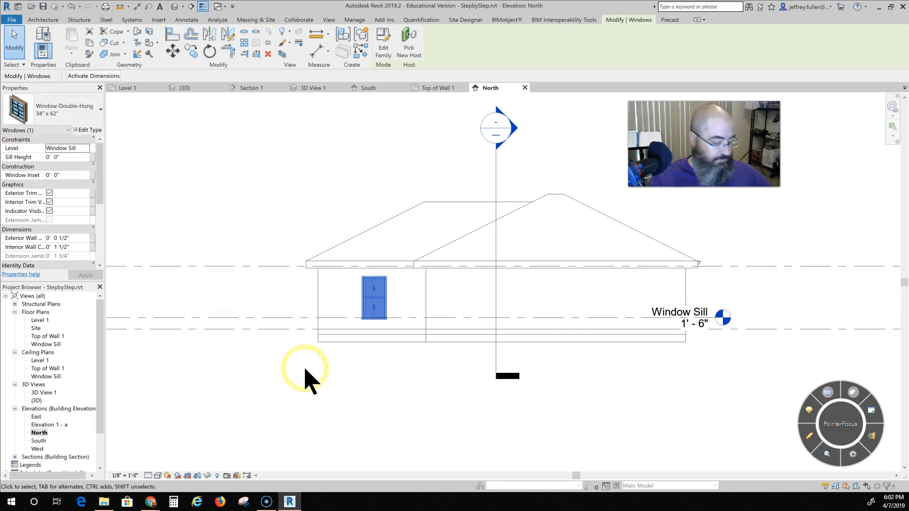
In the East elevation, set both windows' sill height to 0 and their level to Window Sill
{"action": "double_click", "coordinate": [37, 416]}
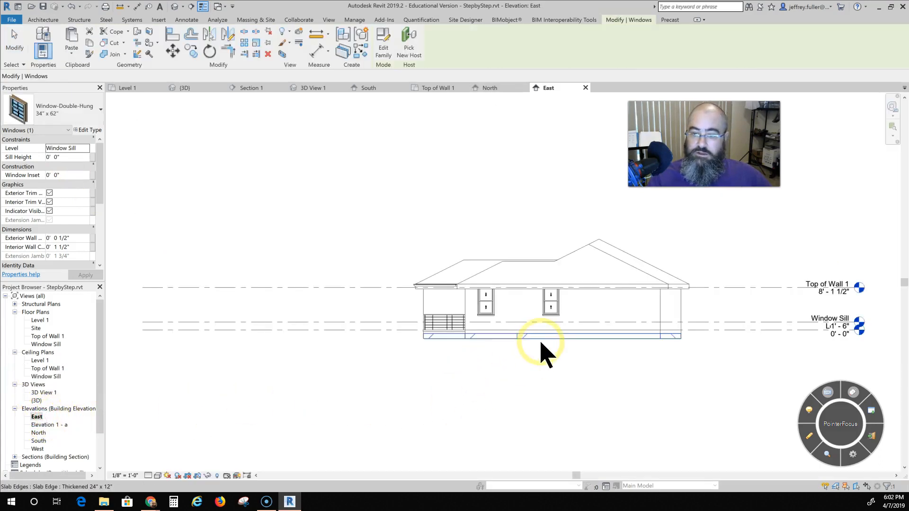
{"action": "left_click", "coordinate": [488, 311]}
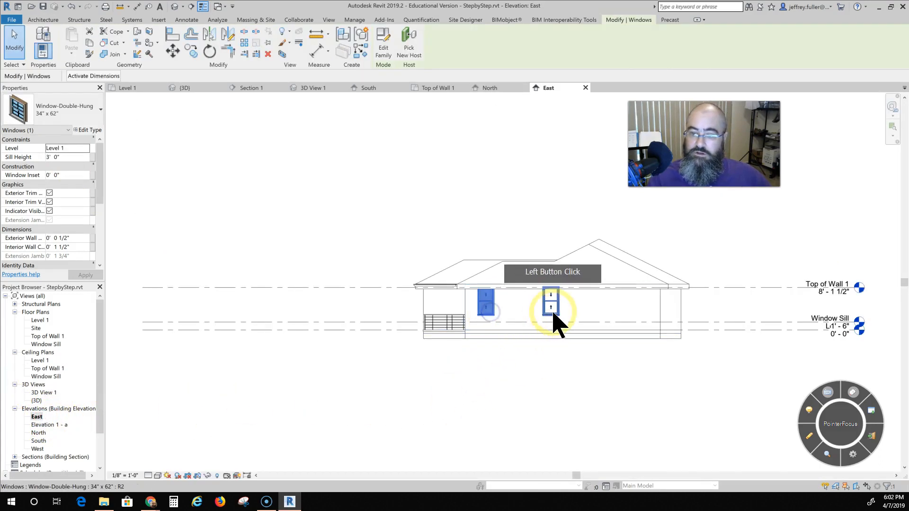
{"action": "left_click", "coordinate": [552, 308], "text": "ctrl"}
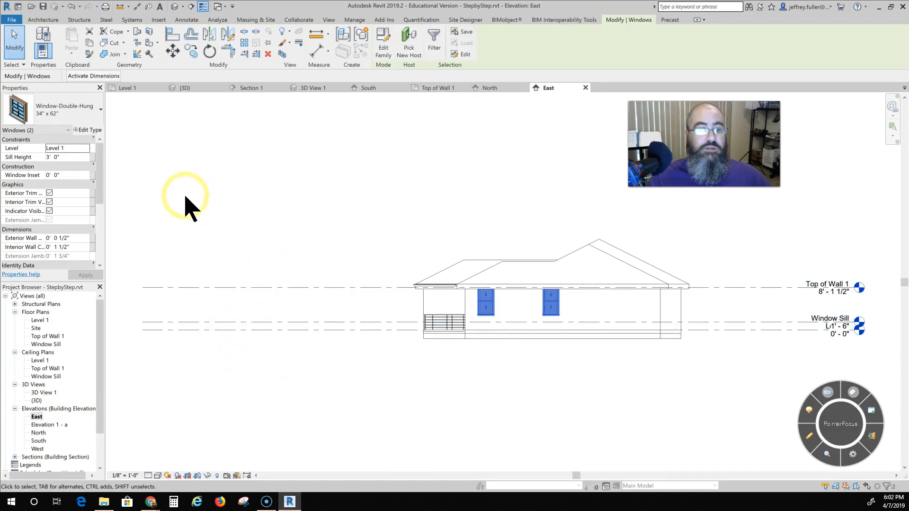
{"action": "left_click", "coordinate": [60, 154]}
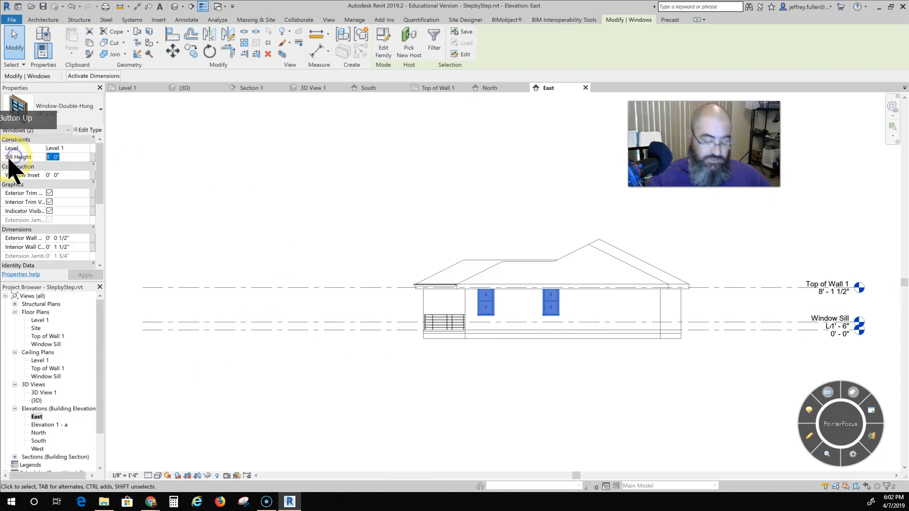
{"action": "type", "text": "0"}
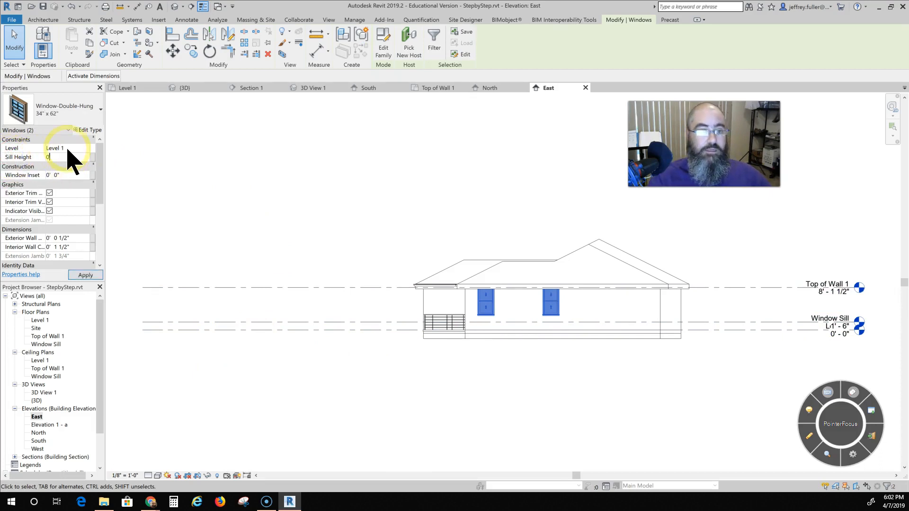
{"action": "left_click", "coordinate": [71, 148]}
{"action": "left_click", "coordinate": [86, 149]}
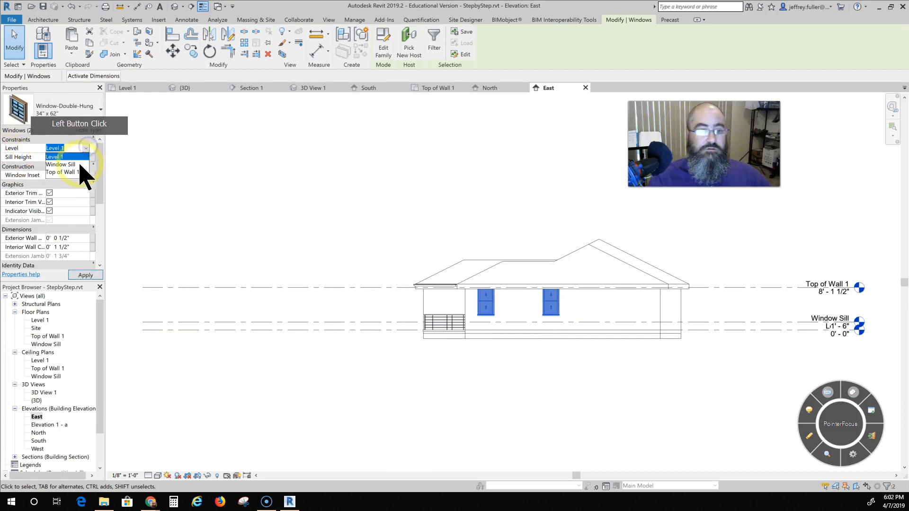
{"action": "left_click", "coordinate": [80, 165]}
{"action": "left_click", "coordinate": [81, 263]}
{"action": "left_click", "coordinate": [87, 275]}
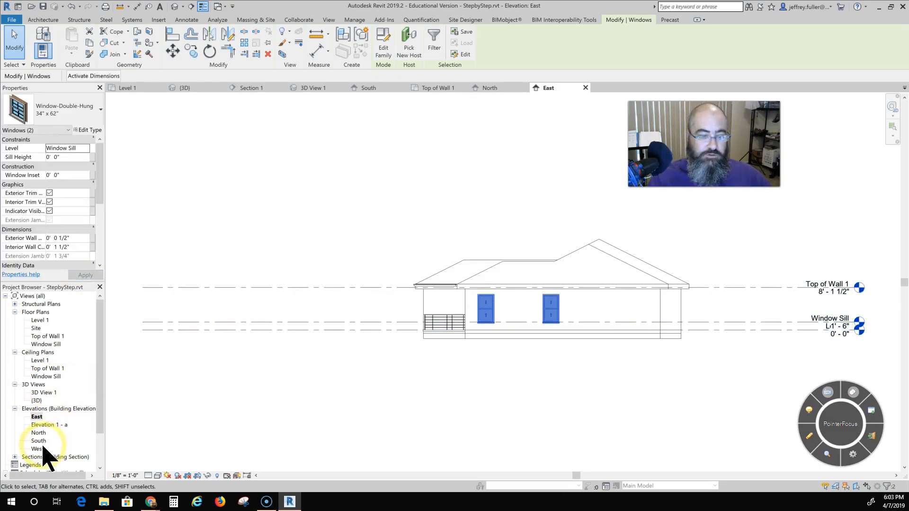
Check the window placement in the North and South elevations
{"action": "double_click", "coordinate": [38, 433]}
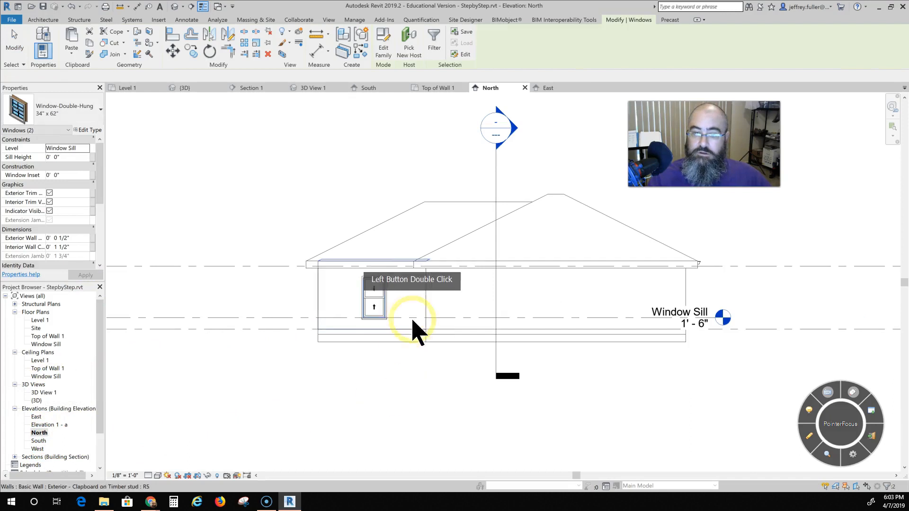
{"action": "double_click", "coordinate": [41, 442]}
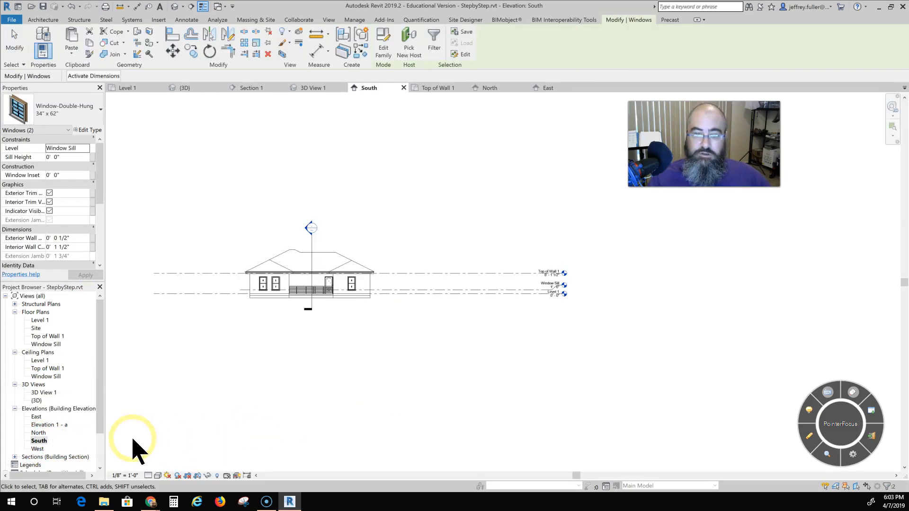
In the West elevation, set both windows' sill height to 0 and their level to Window Sill
{"action": "double_click", "coordinate": [38, 449]}
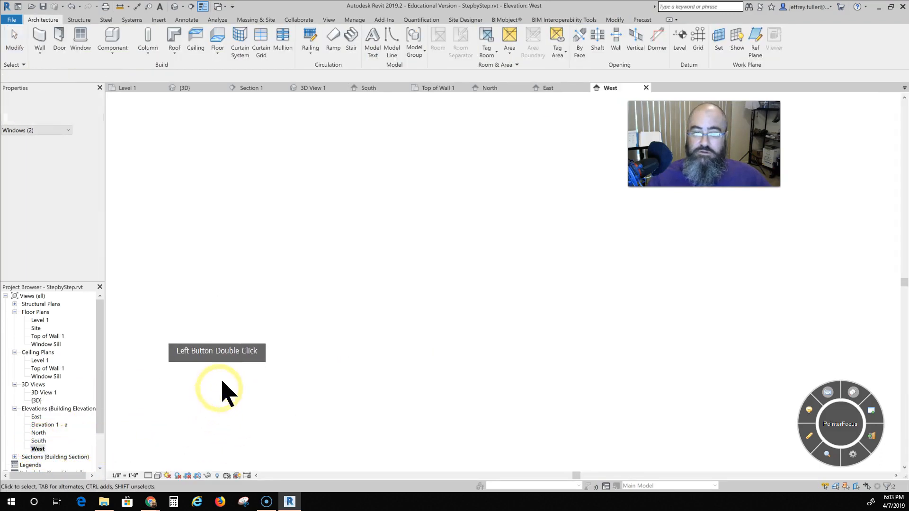
{"action": "scroll", "coordinate": [380, 399], "scroll_direction": "down", "scroll_amount": 1}
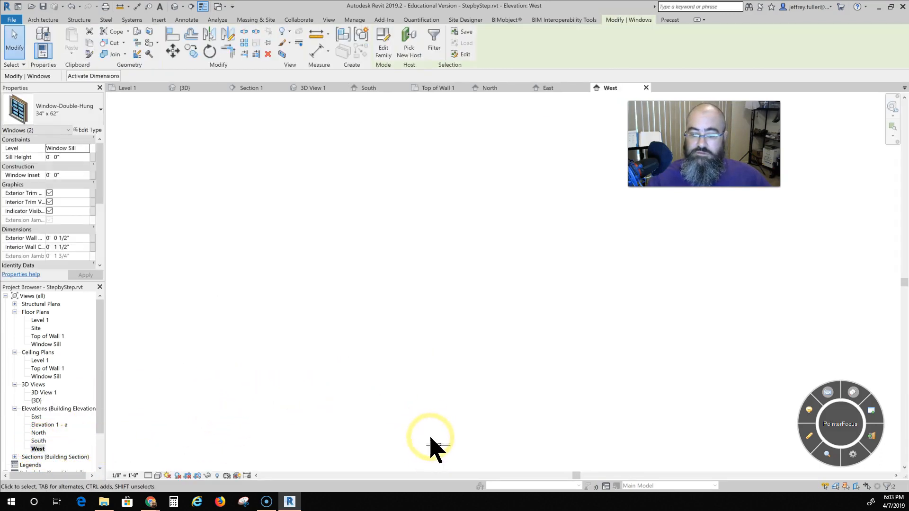
{"action": "mouse_move", "coordinate": [435, 435]}
{"action": "middle_mouse_down"}
{"action": "mouse_move", "coordinate": [432, 372]}
{"action": "mouse_move", "coordinate": [391, 203]}
{"action": "middle_mouse_up"}
{"action": "scroll", "coordinate": [417, 260], "scroll_direction": "up", "scroll_amount": 1}
{"action": "scroll", "coordinate": [397, 259], "scroll_direction": "up", "scroll_amount": 1}
{"action": "middle_click_drag", "start_coordinate": [392, 252], "coordinate": [429, 367]}
{"action": "scroll", "coordinate": [411, 343], "scroll_direction": "up", "scroll_amount": 4}
{"action": "left_click", "coordinate": [407, 308]}
{"action": "left_click", "coordinate": [328, 303]}
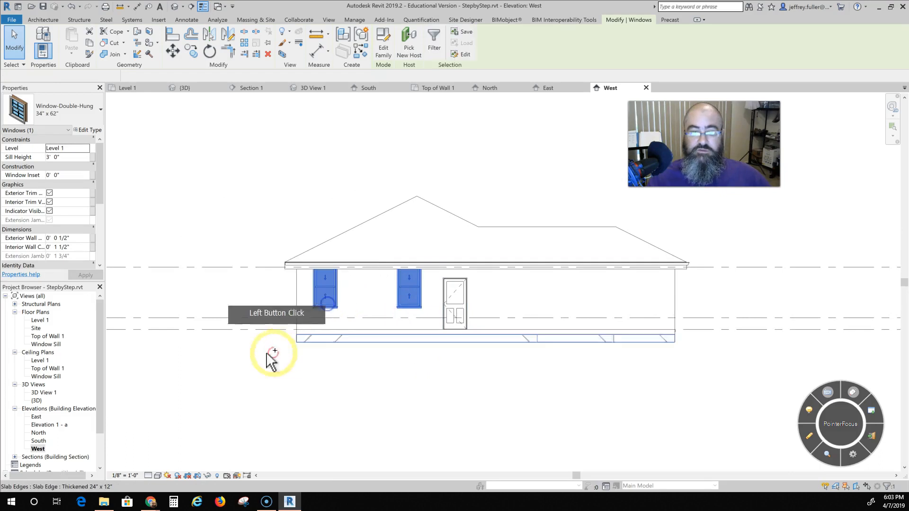
{"action": "left_click", "coordinate": [68, 156]}
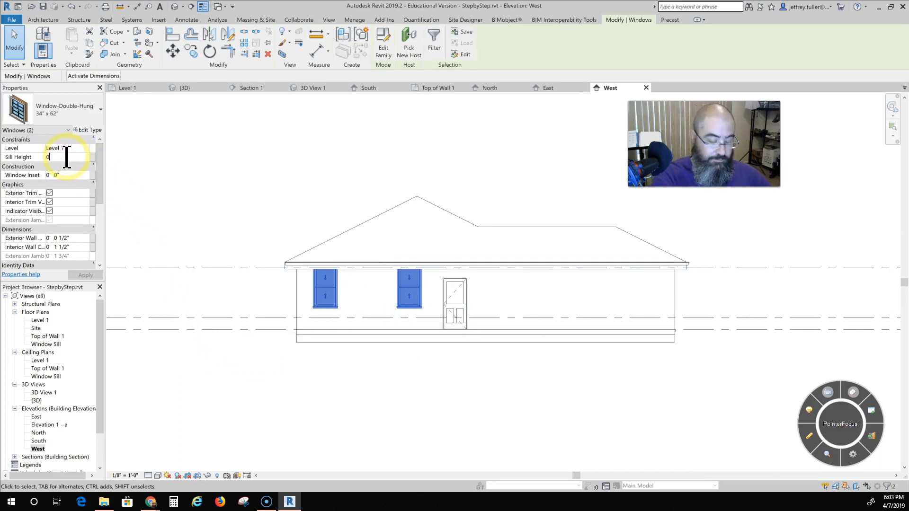
{"action": "left_click", "coordinate": [64, 150]}
{"action": "left_click", "coordinate": [86, 149]}
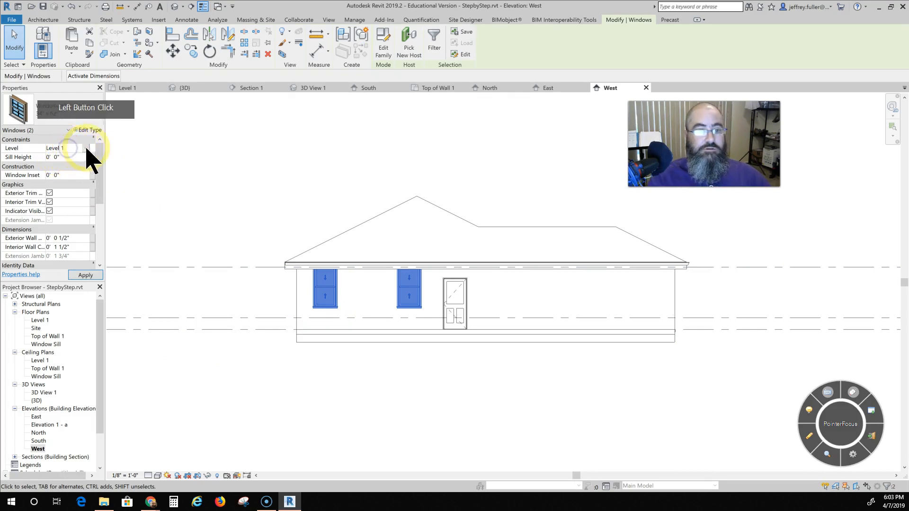
{"action": "left_click", "coordinate": [72, 165]}
{"action": "left_click", "coordinate": [204, 253]}
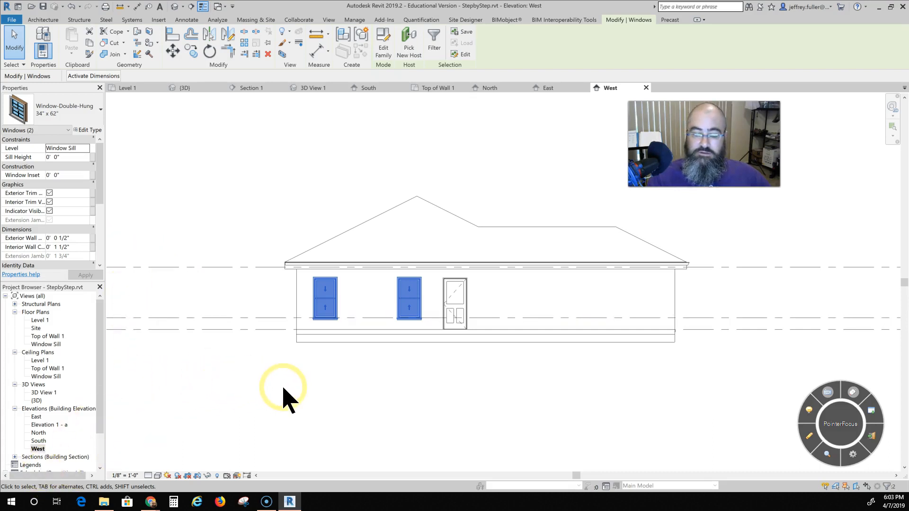
{"action": "middle_click_drag", "start_coordinate": [296, 419], "coordinate": [398, 412]}
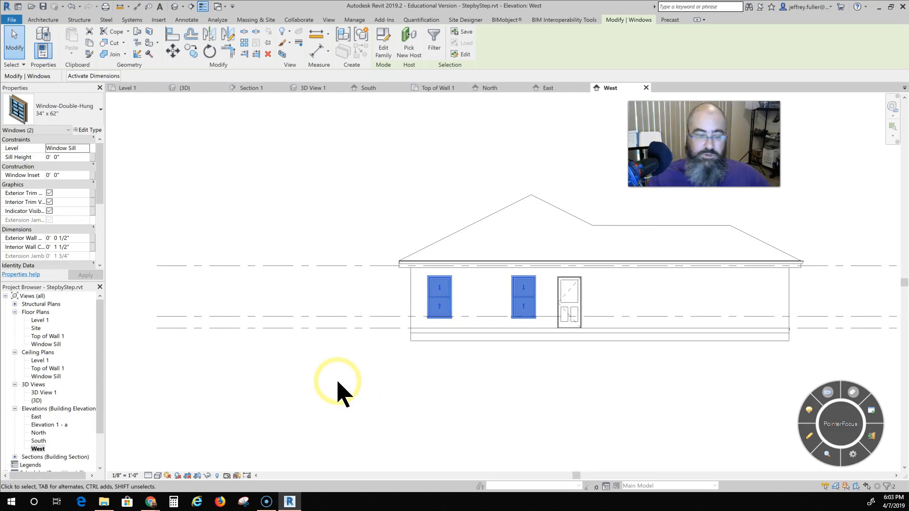